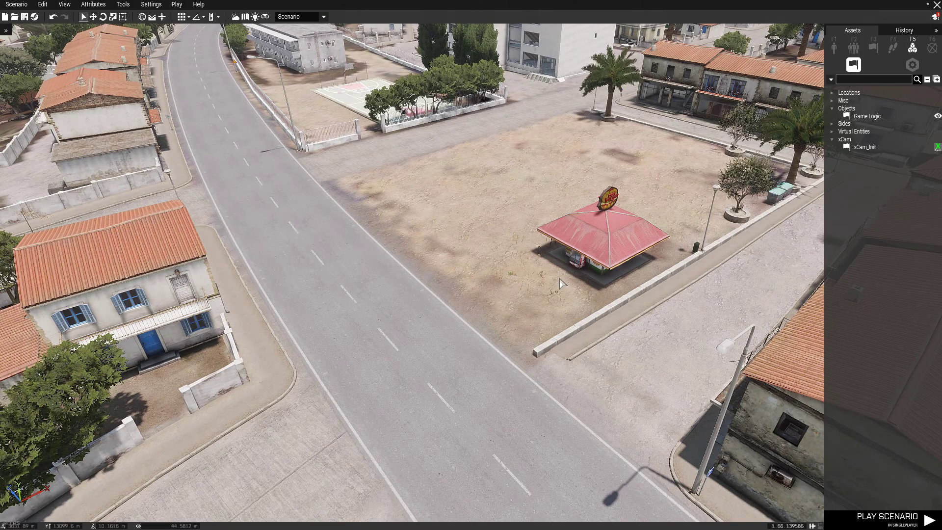
Step: Place a NATO Asst. Missile Specialist (AA) on the road beside the sandy lot
{"action": "left_click", "coordinate": [834, 48]}
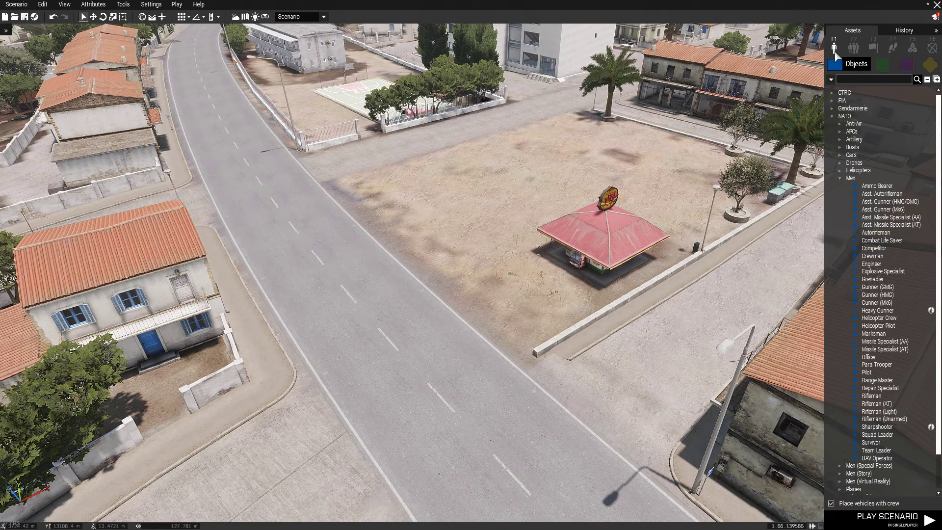
{"action": "left_click", "coordinate": [876, 218]}
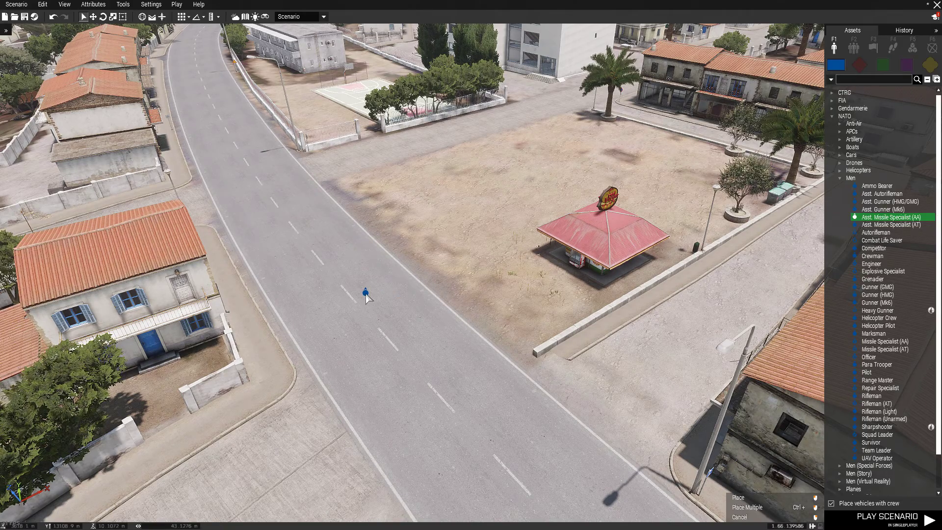
{"action": "left_click", "coordinate": [366, 297]}
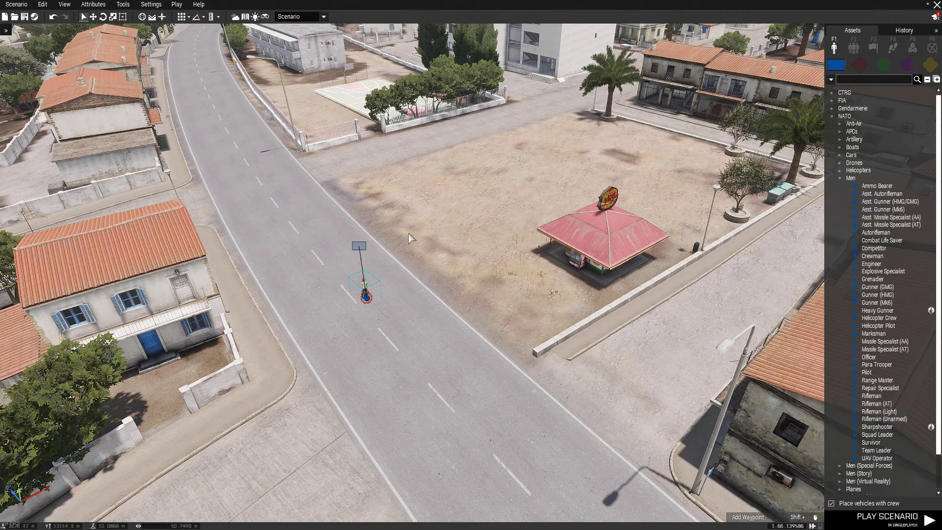
Step: Add an xCam_Init system module on the road beside the soldier
{"action": "left_click", "coordinate": [912, 48]}
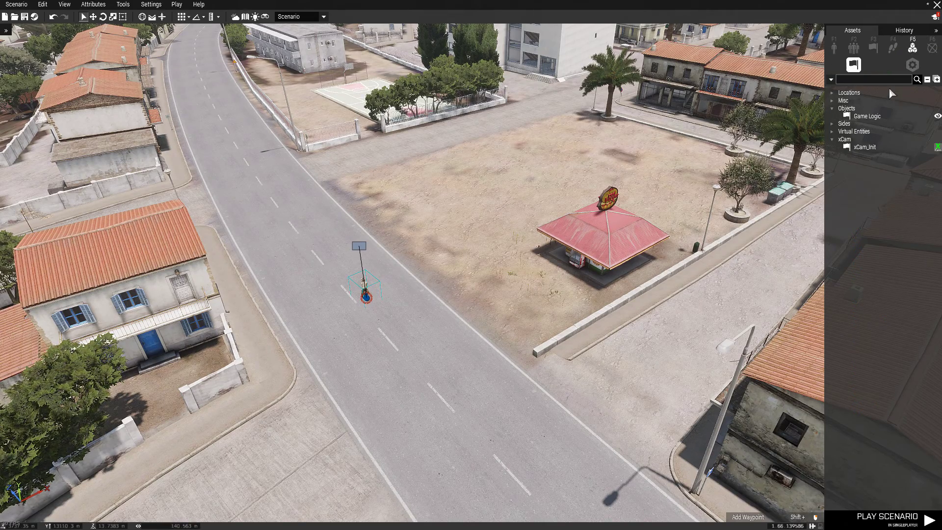
{"action": "left_click", "coordinate": [853, 147]}
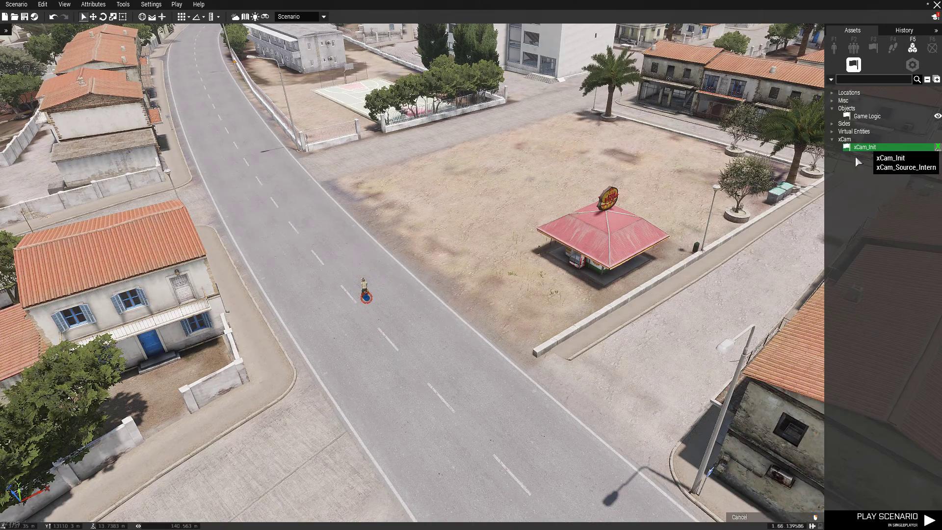
{"action": "left_click", "coordinate": [384, 311]}
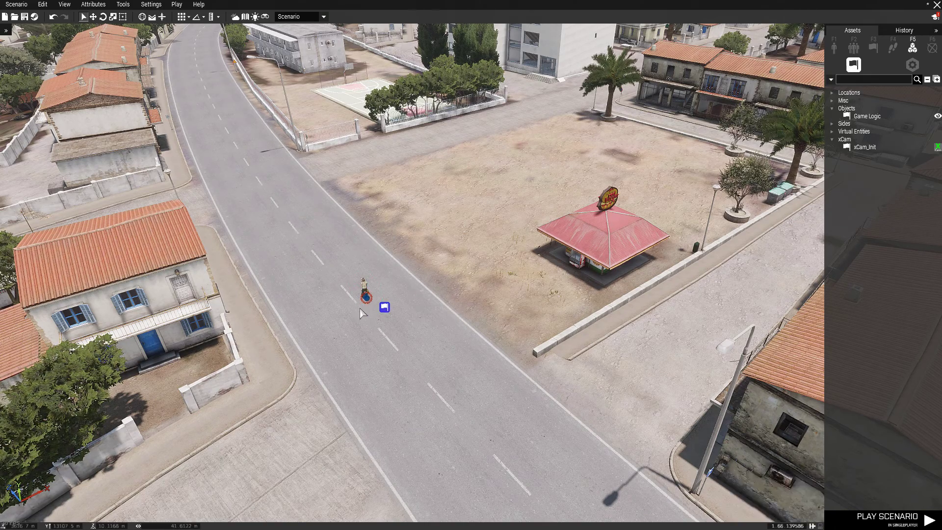
Step: Play the scenario, dismiss the error message and bring up the X-Cam editor
{"action": "left_click", "coordinate": [860, 519]}
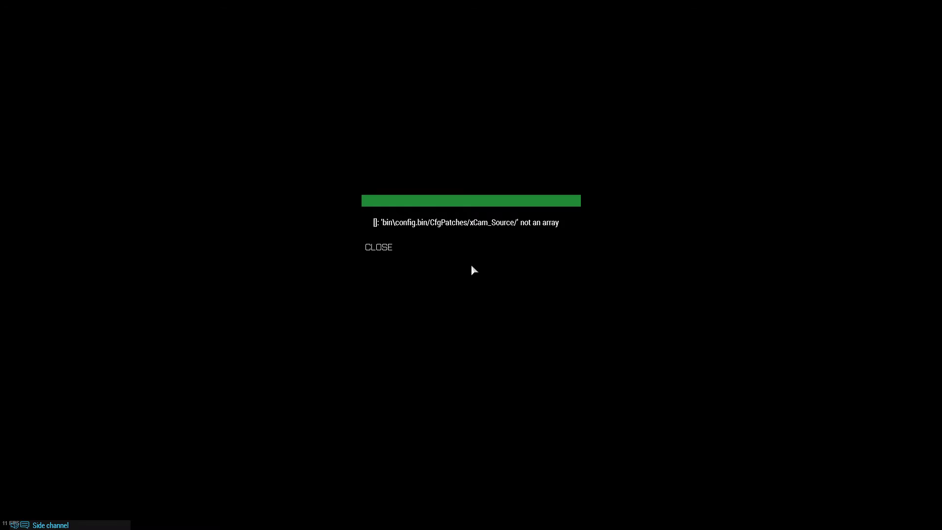
{"action": "left_click", "coordinate": [385, 248]}
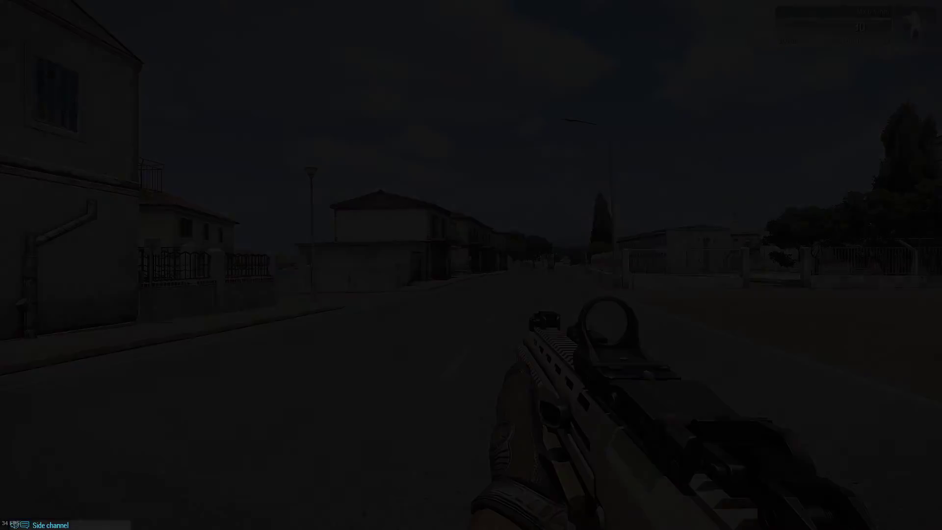
{"action": "scroll", "coordinate": [471, 265], "scroll_direction": "down", "scroll_amount": 1}
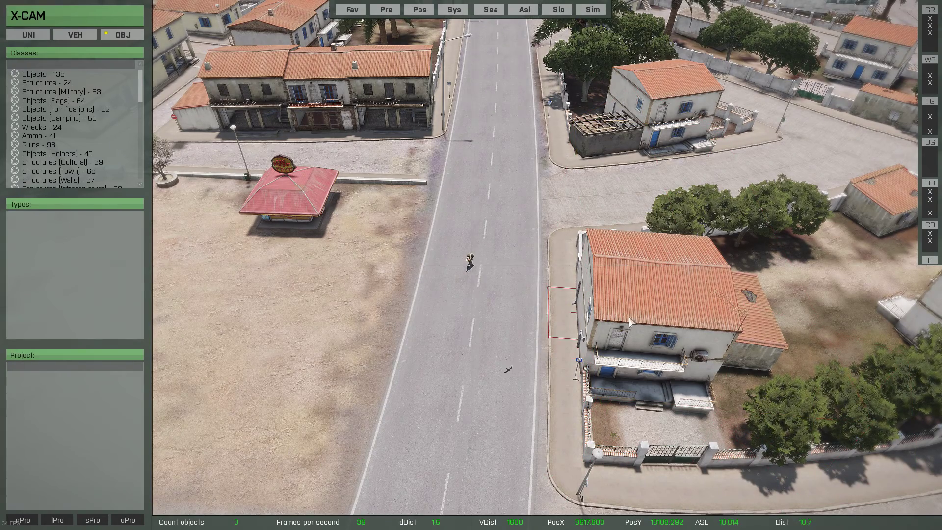
Step: View the sandy lot beside the road from above and look through the available object classes
{"action": "right_click_drag", "start_coordinate": [554, 289], "coordinate": [487, 270]}
{"action": "key", "text": "w"}
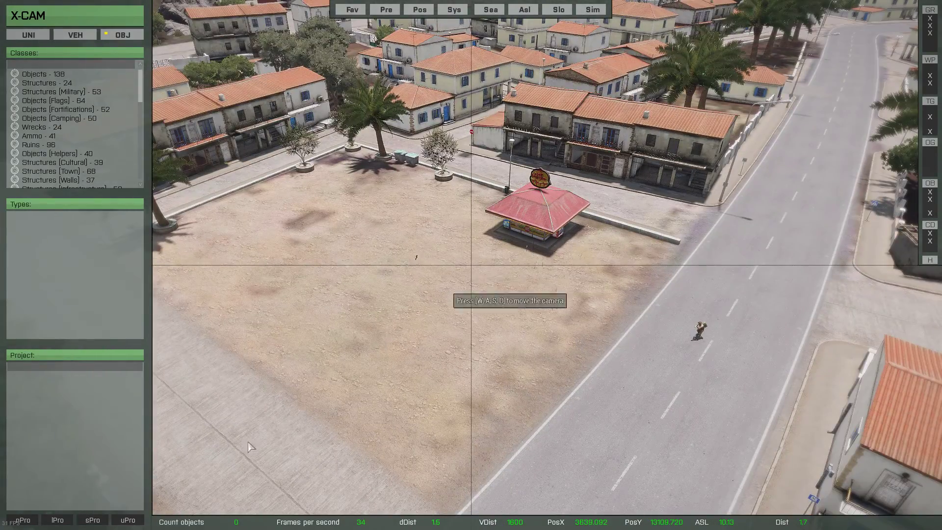
{"action": "key", "text": "d"}
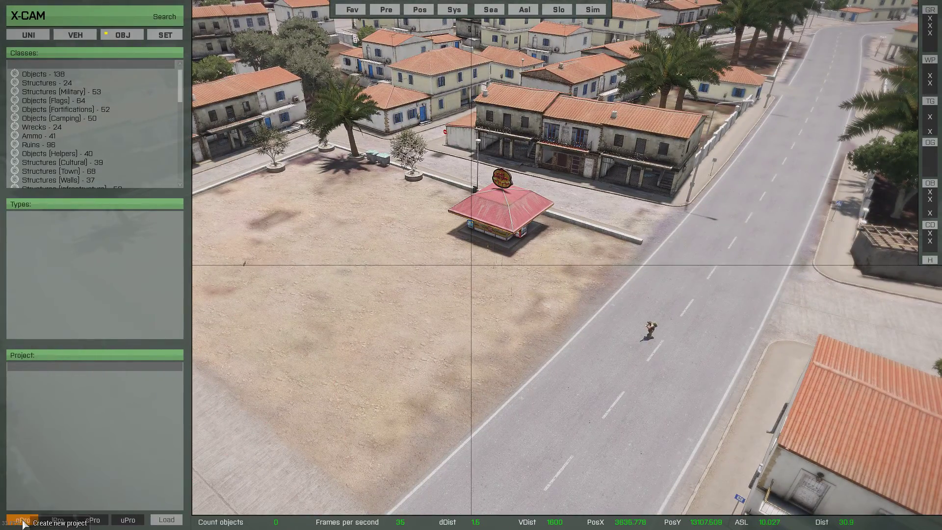
{"action": "scroll", "coordinate": [93, 133], "scroll_direction": "down", "scroll_amount": 6}
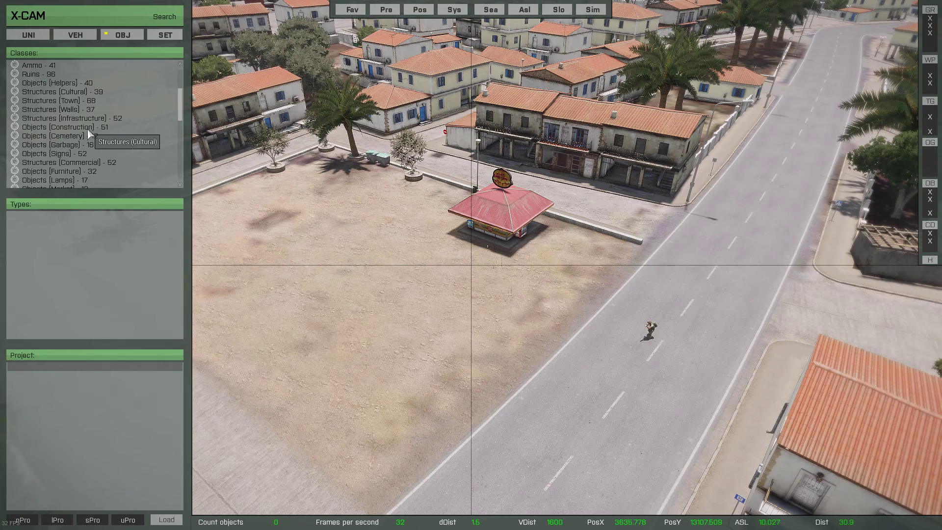
{"action": "scroll", "coordinate": [89, 133], "scroll_direction": "down", "scroll_amount": 5}
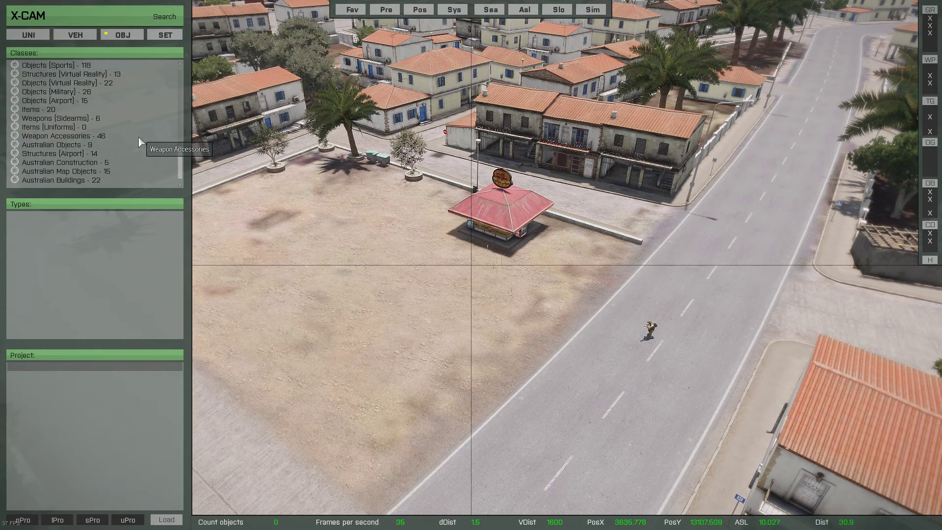
{"action": "scroll", "coordinate": [140, 122], "scroll_direction": "up", "scroll_amount": 5}
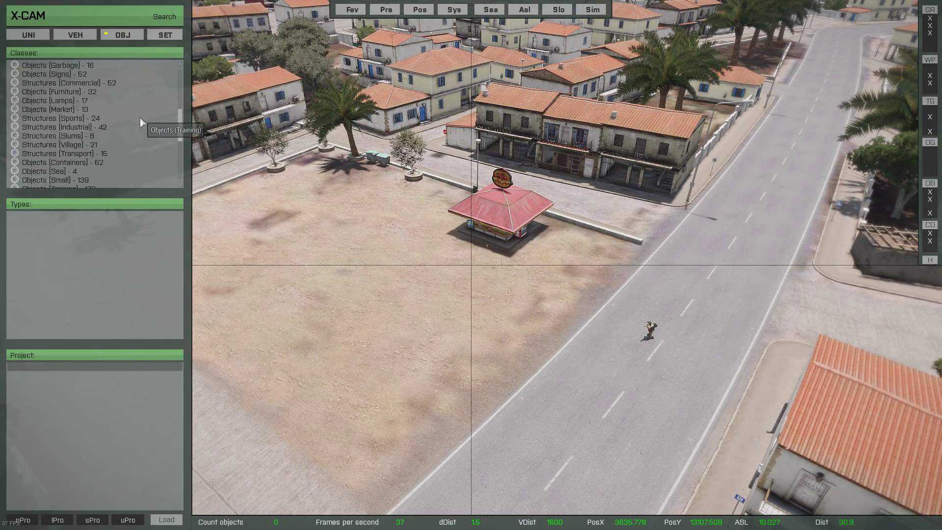
{"action": "scroll", "coordinate": [141, 122], "scroll_direction": "up", "scroll_amount": 4}
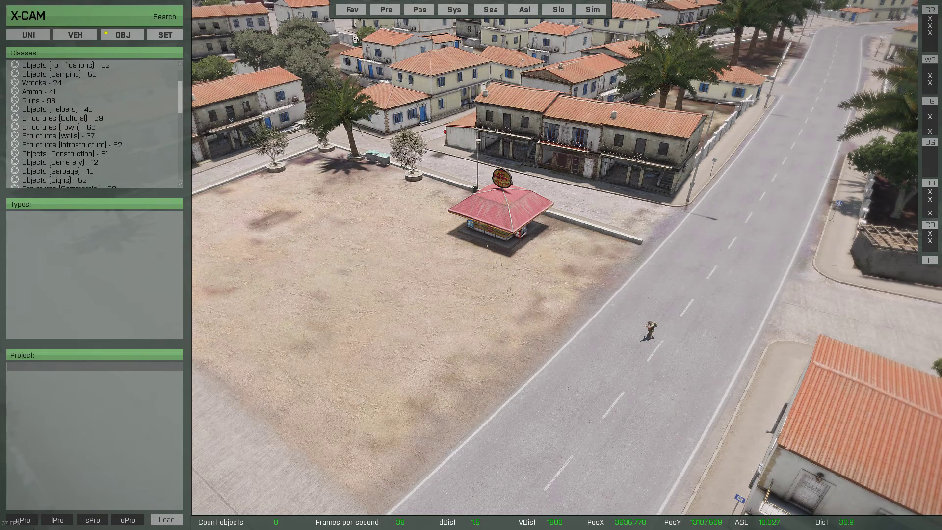
Step: Create a new X-Cam project named youtube
{"action": "left_click", "coordinate": [23, 519]}
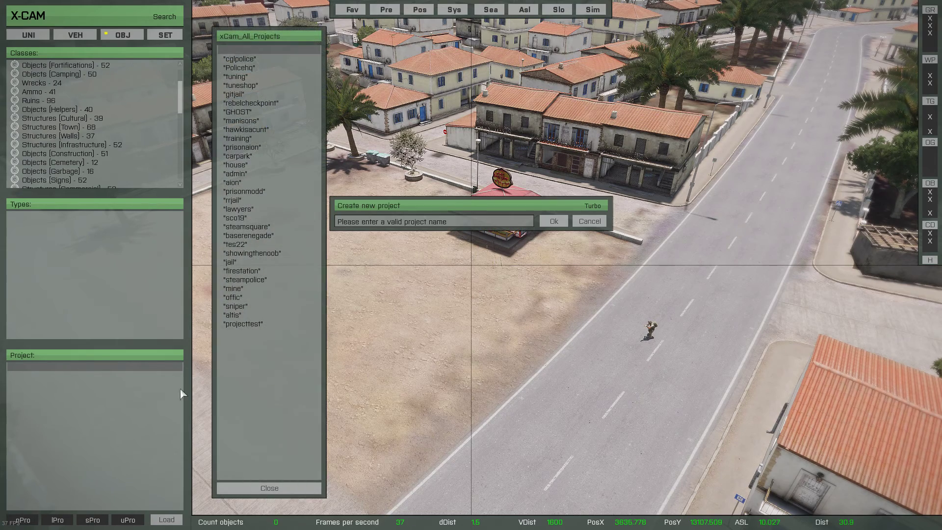
{"action": "left_click", "coordinate": [402, 221]}
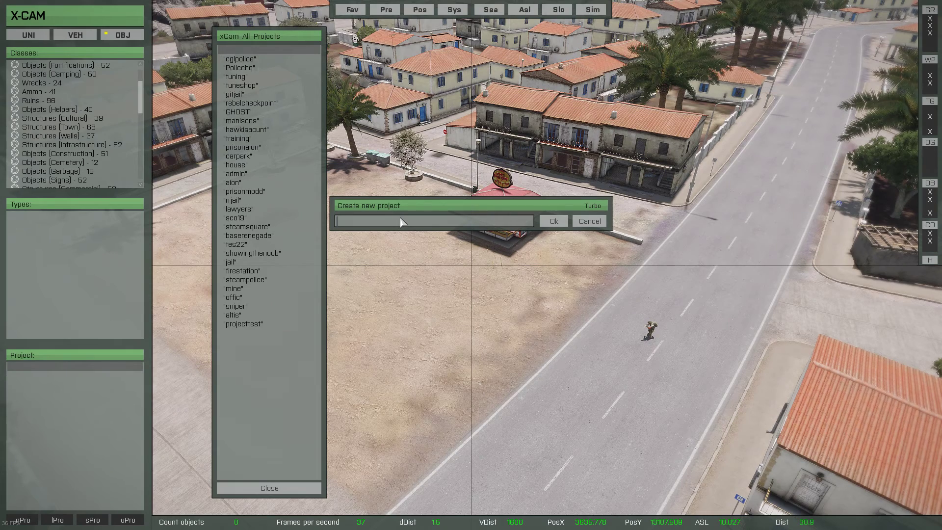
{"action": "type", "text": "youtube"}
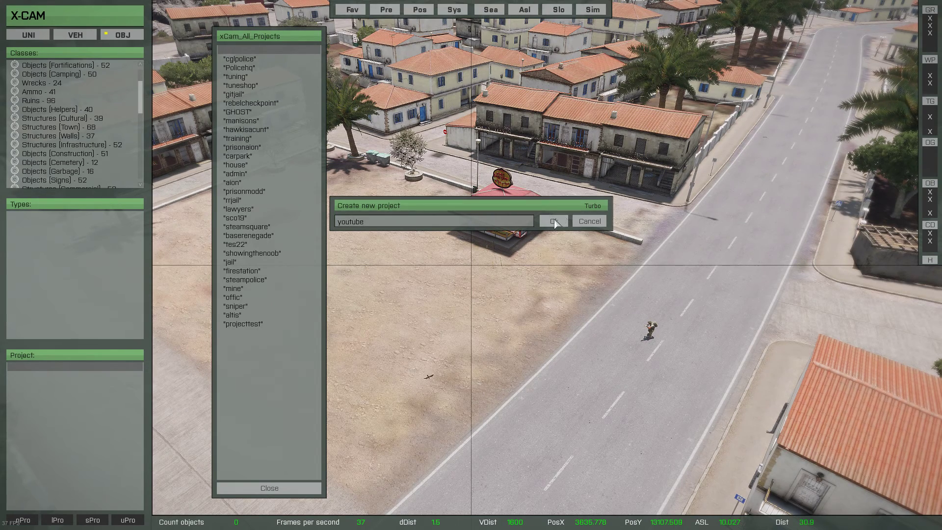
{"action": "left_click", "coordinate": [553, 221]}
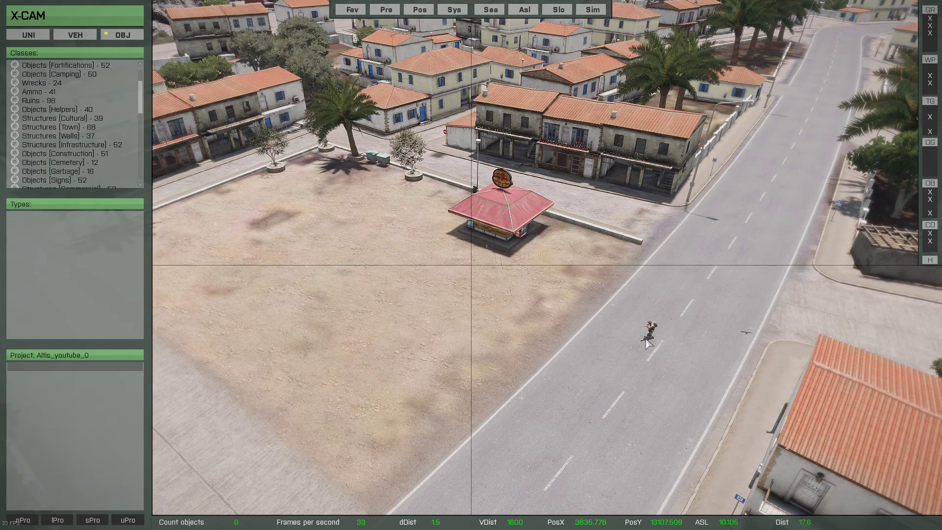
Step: Relocate the soldier to the near corner of the sandy lot and back onto the road
{"action": "left_click", "coordinate": [388, 492]}
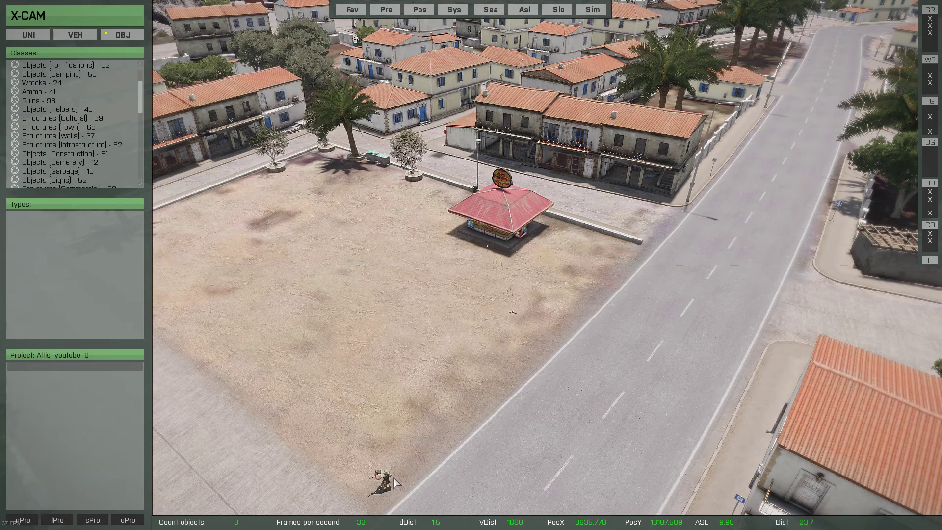
{"action": "left_click", "coordinate": [664, 389]}
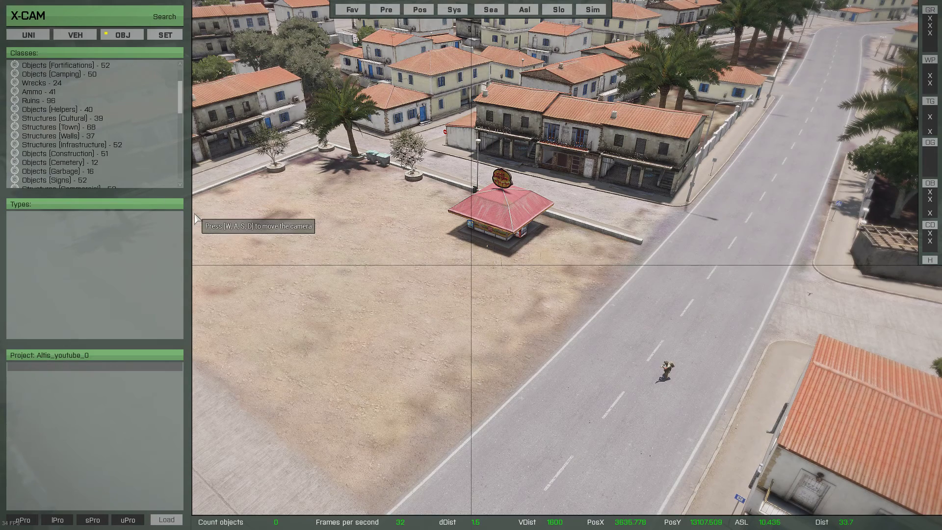
Step: Search the whole object library by display name for "wall"
{"action": "scroll", "coordinate": [125, 141], "scroll_direction": "down", "scroll_amount": 2}
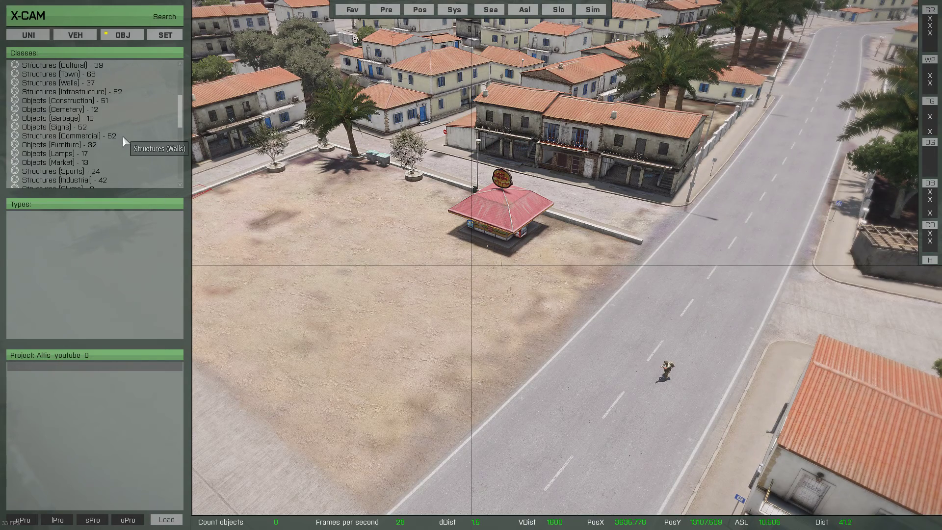
{"action": "scroll", "coordinate": [93, 131], "scroll_direction": "up", "scroll_amount": 4}
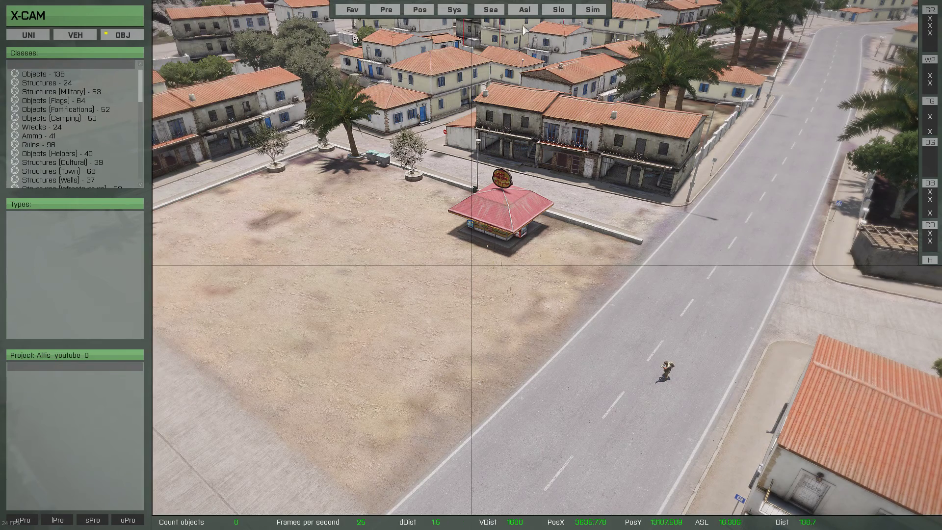
{"action": "left_click", "coordinate": [490, 10]}
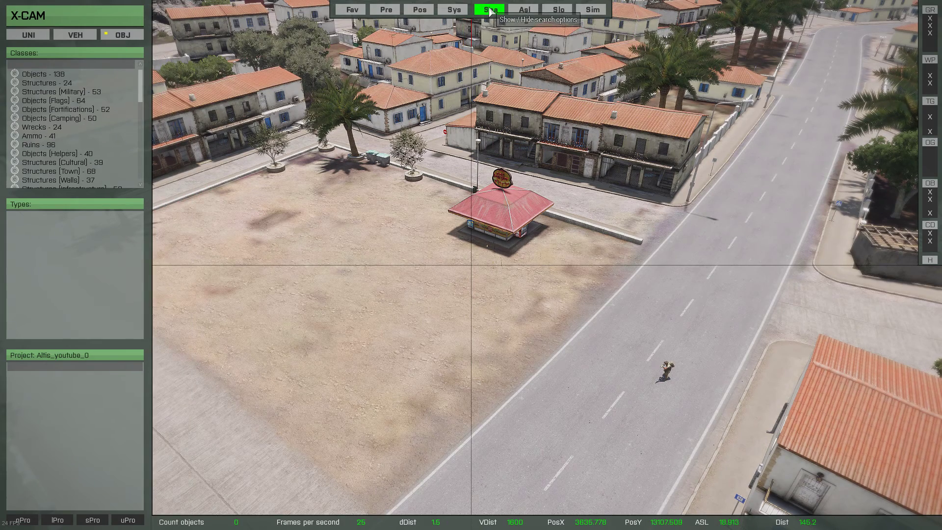
{"action": "left_click", "coordinate": [453, 9]}
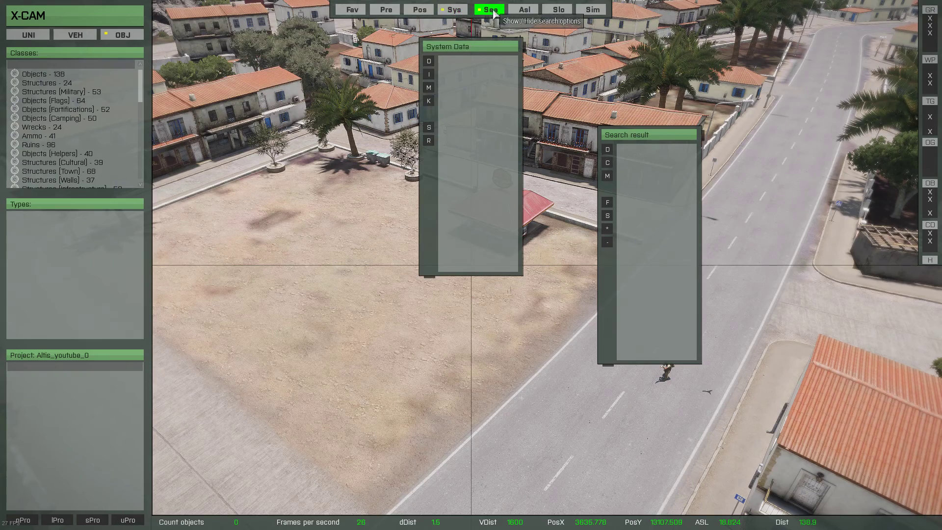
{"action": "left_click", "coordinate": [454, 10]}
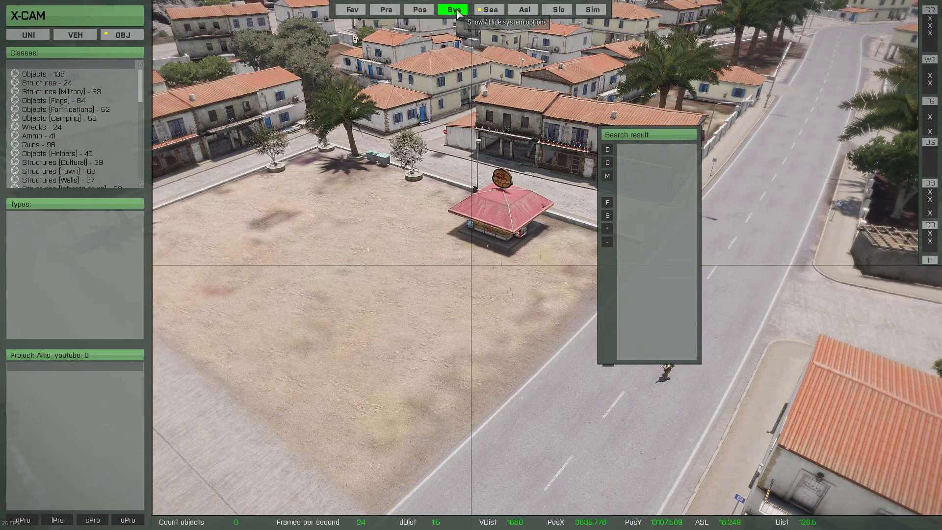
{"action": "left_click", "coordinate": [607, 149]}
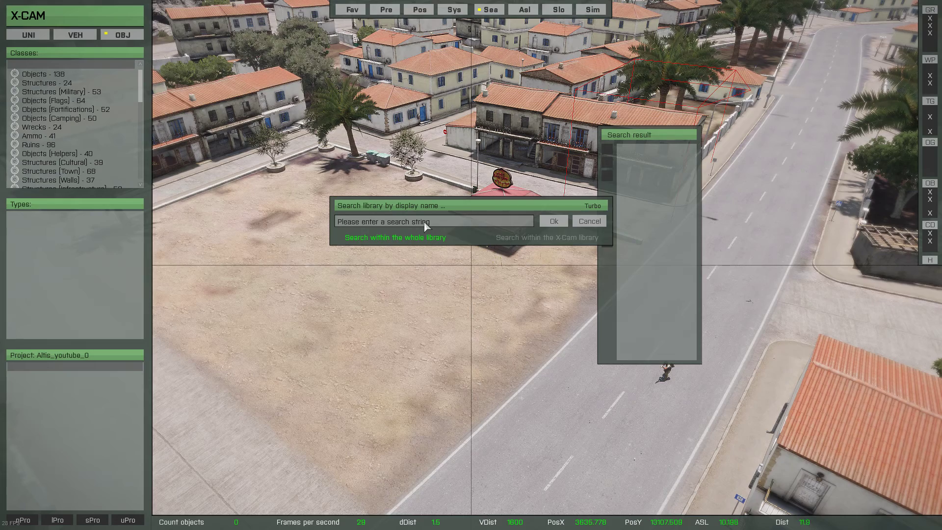
{"action": "left_click", "coordinate": [422, 222]}
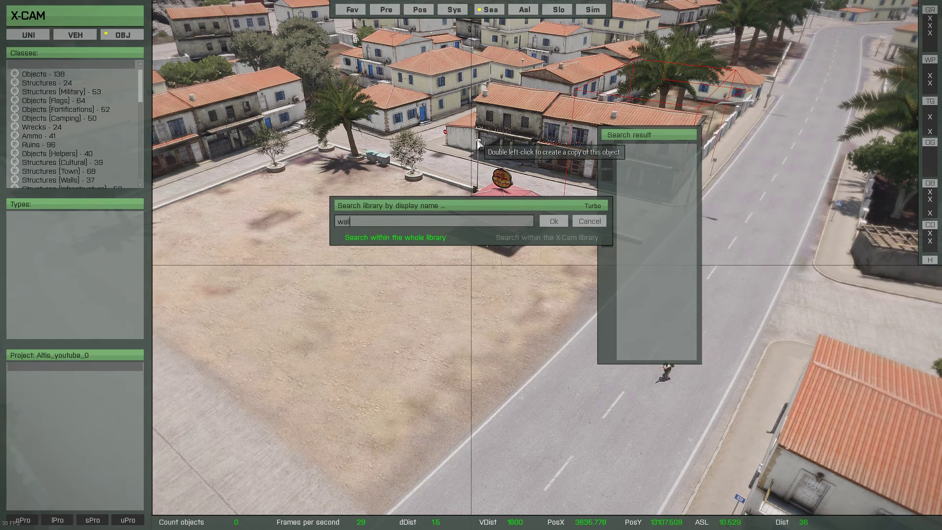
{"action": "left_click", "coordinate": [554, 222]}
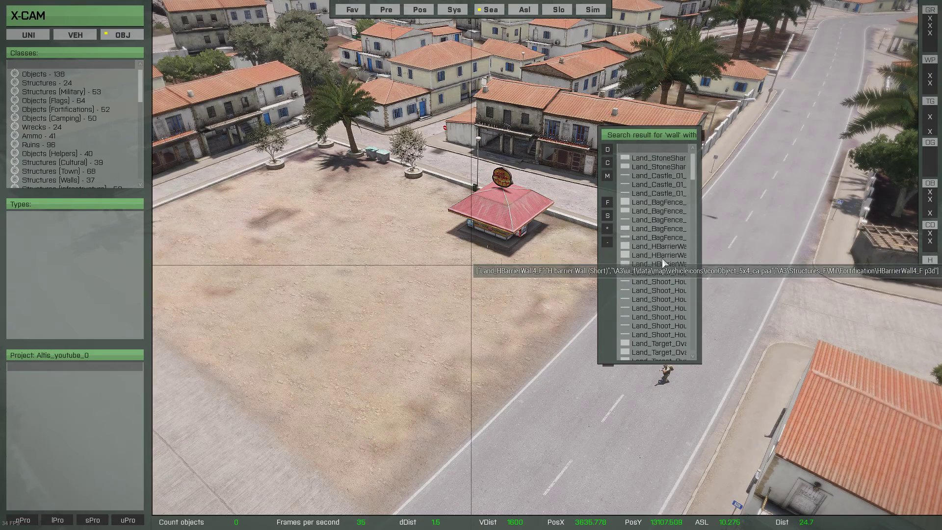
Step: Place a Land_City_4m_F wall at the sandy lot's corner beside the road and hide the search results
{"action": "scroll", "coordinate": [662, 314], "scroll_direction": "down", "scroll_amount": 8}
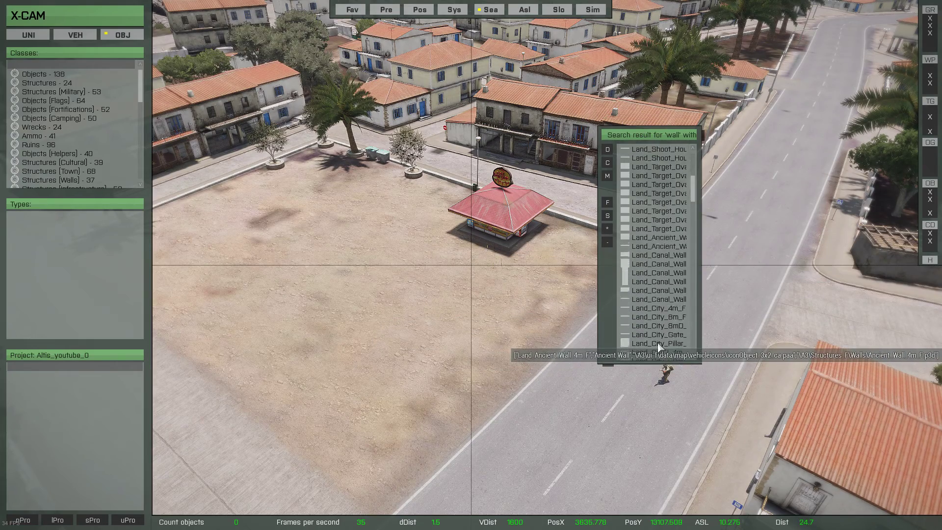
{"action": "left_click", "coordinate": [657, 291]}
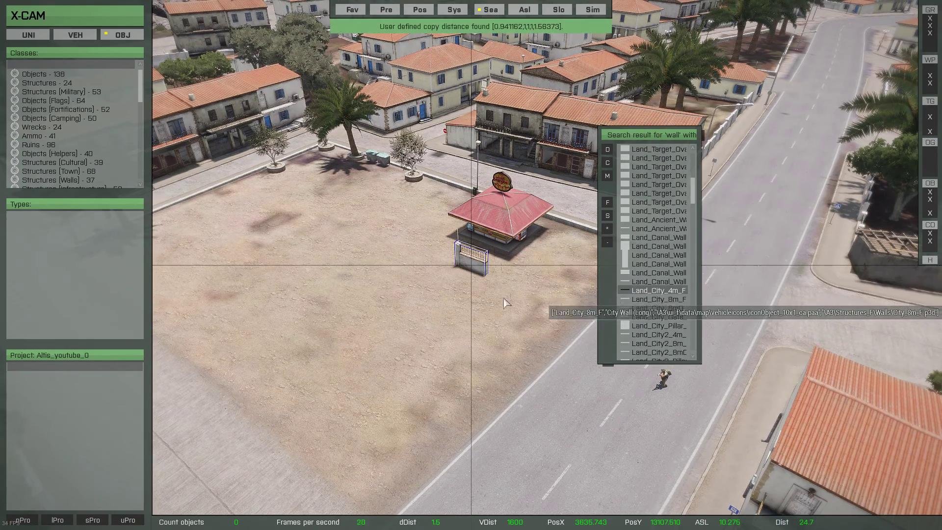
{"action": "left_click_drag", "start_coordinate": [478, 261], "coordinate": [424, 353]}
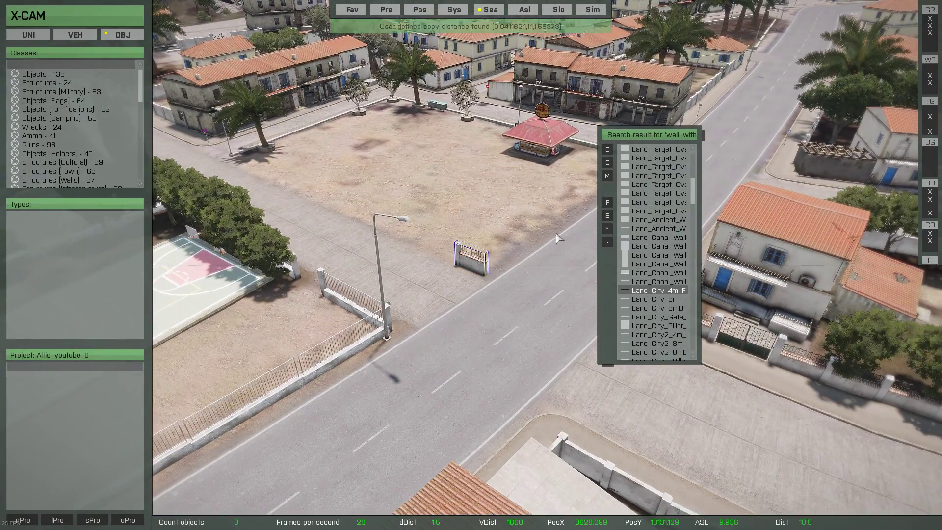
{"action": "left_click", "coordinate": [494, 11]}
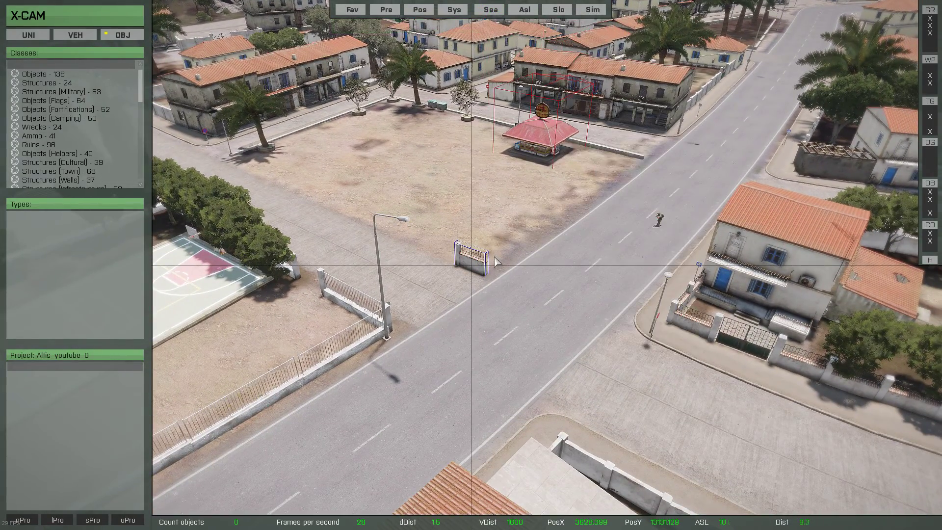
Step: Rotate the placed city wall section so that it runs along the road's edge line
{"action": "scroll", "coordinate": [492, 270], "scroll_direction": "up", "scroll_amount": 3}
{"action": "scroll", "coordinate": [491, 270], "scroll_direction": "up", "scroll_amount": 3}
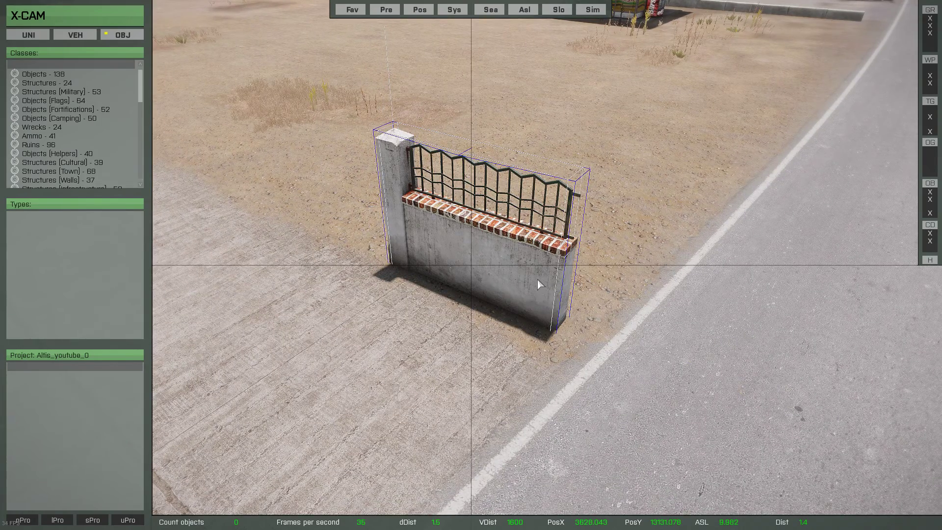
{"action": "left_click_drag", "start_coordinate": [604, 265], "coordinate": [237, 231]}
{"action": "left_click_drag", "start_coordinate": [589, 230], "coordinate": [395, 215]}
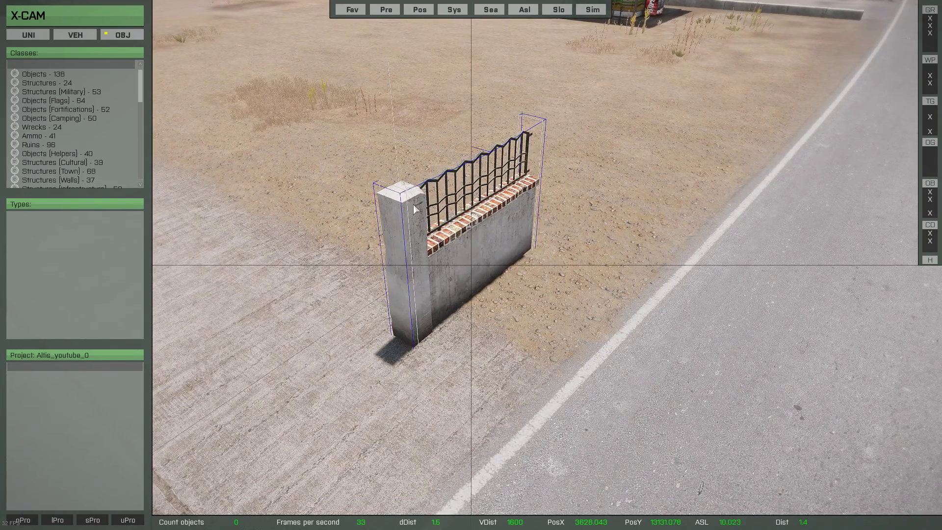
Step: Reposition and turn the city wall section at the lot's corner so that it runs along the concrete edge, perpendicular to the road
{"action": "key", "text": "a"}
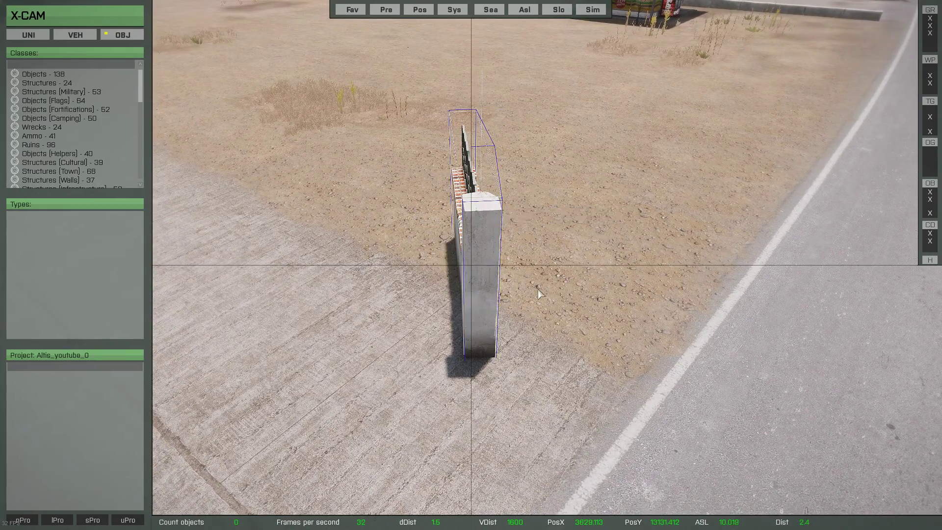
{"action": "left_click_drag", "start_coordinate": [538, 289], "coordinate": [518, 270]}
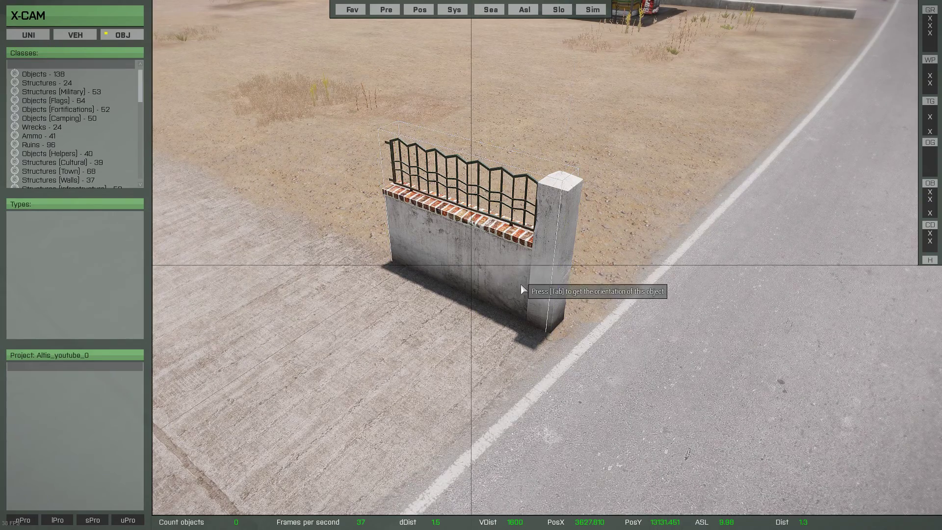
{"action": "left_click_drag", "start_coordinate": [520, 285], "coordinate": [505, 525], "text": "alt"}
{"action": "left_click_drag", "start_coordinate": [565, 195], "coordinate": [564, 10], "text": "alt"}
{"action": "left_click_drag", "start_coordinate": [589, 267], "coordinate": [559, 87], "text": "alt"}
{"action": "right_click_drag", "start_coordinate": [503, 171], "coordinate": [617, 159]}
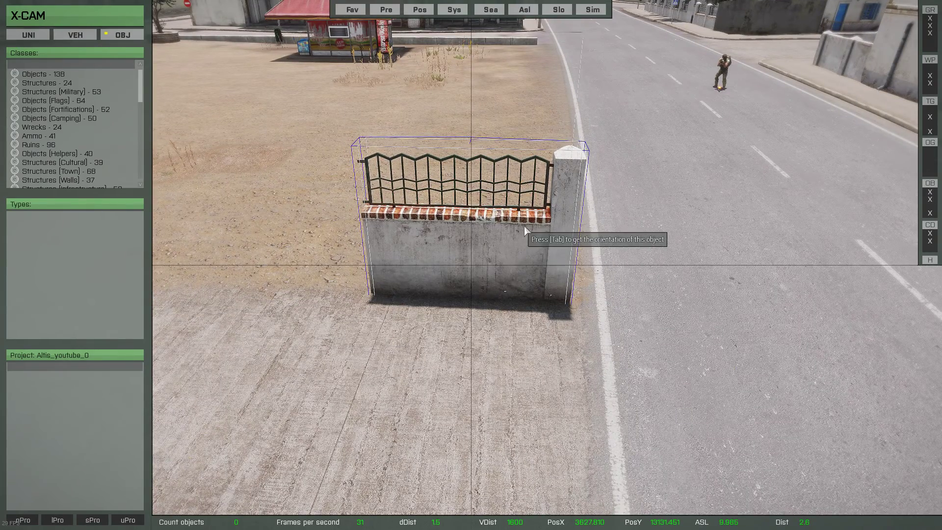
Step: Try the East and South copy directions, set the copy direction to West and add a copy of the wall section to the project
{"action": "right_click_drag", "start_coordinate": [523, 233], "coordinate": [637, 168]}
{"action": "key", "text": "Right"}
{"action": "key", "text": "Down"}
{"action": "key", "text": "Right"}
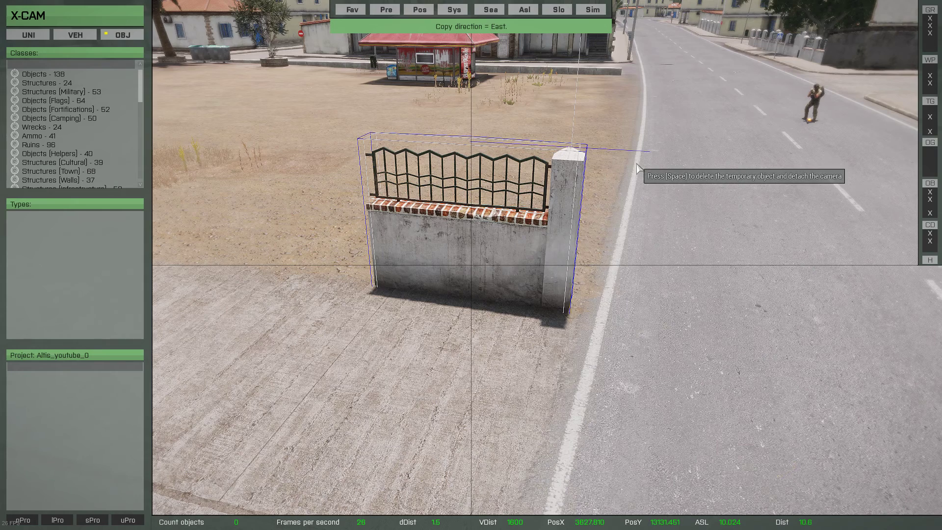
{"action": "key", "text": "Down"}
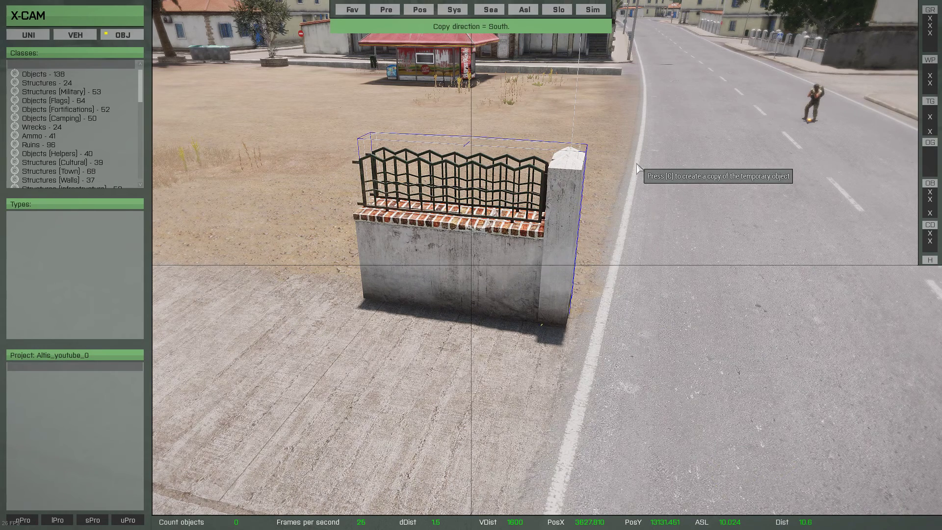
{"action": "key", "text": "Left"}
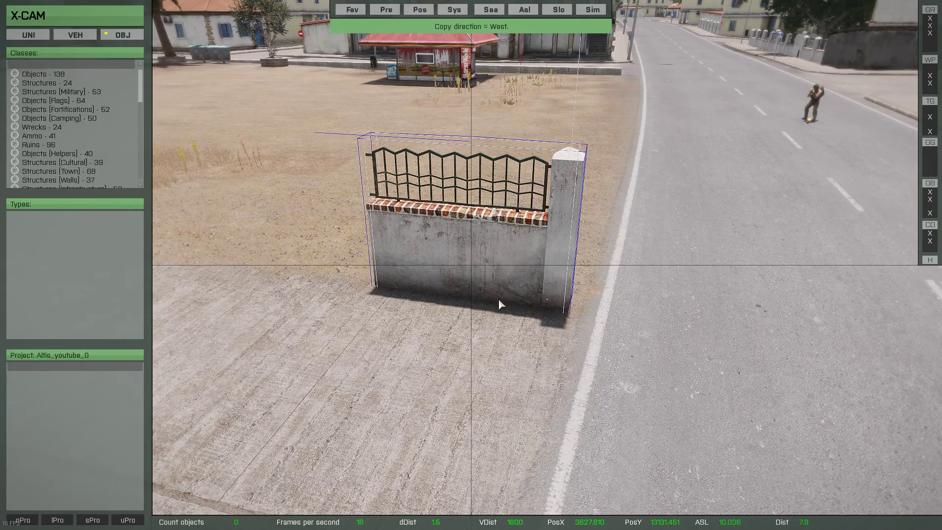
{"action": "key", "text": "c"}
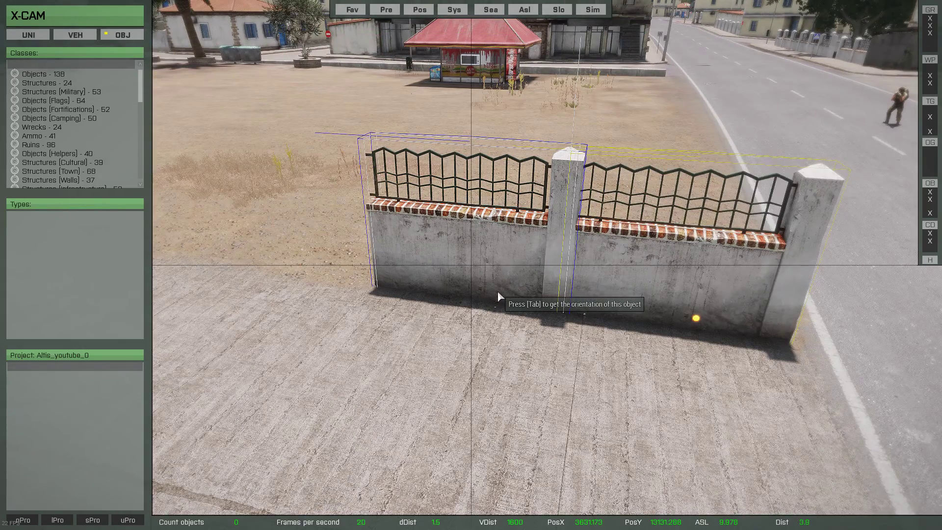
{"action": "left_click", "coordinate": [497, 291]}
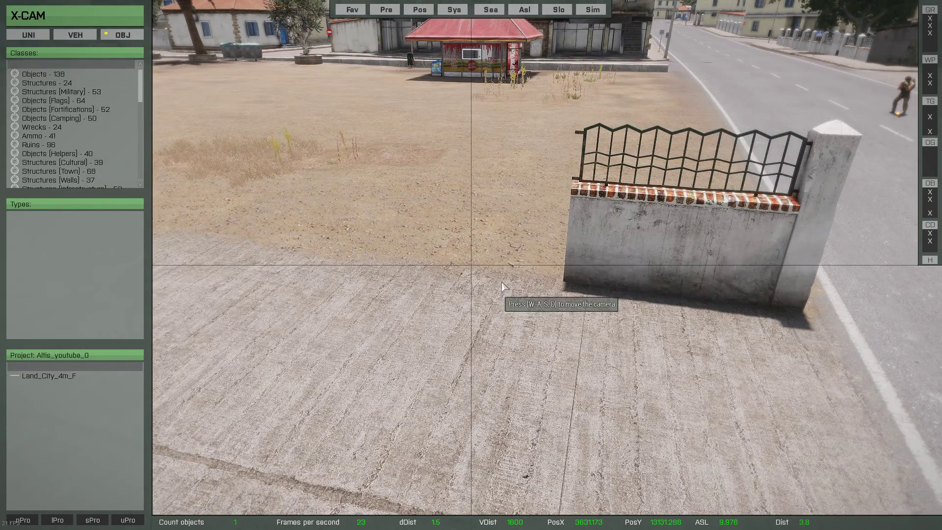
Step: Repeat the placed wall section in the West copy direction until seven sections line the lot's concrete edge, and discard the leftover temporary section
{"action": "double_click", "coordinate": [672, 238]}
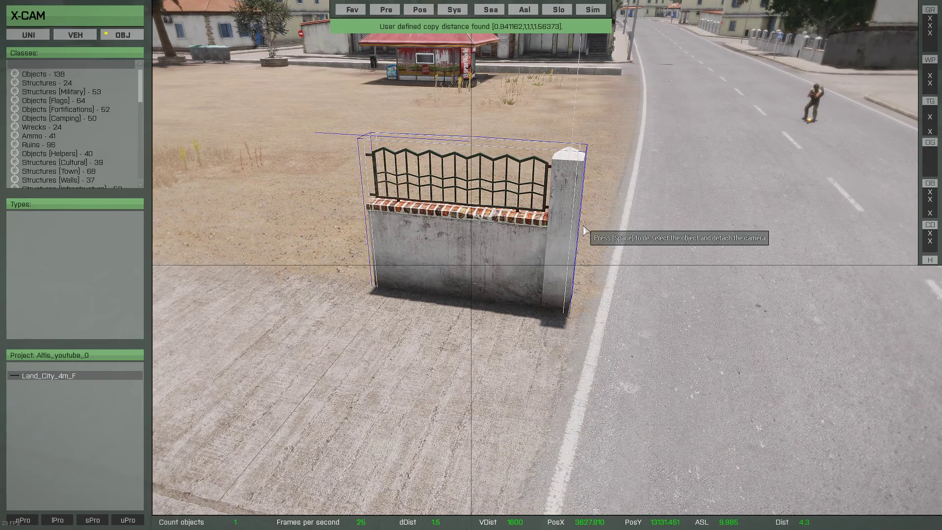
{"action": "key", "text": "Left"}
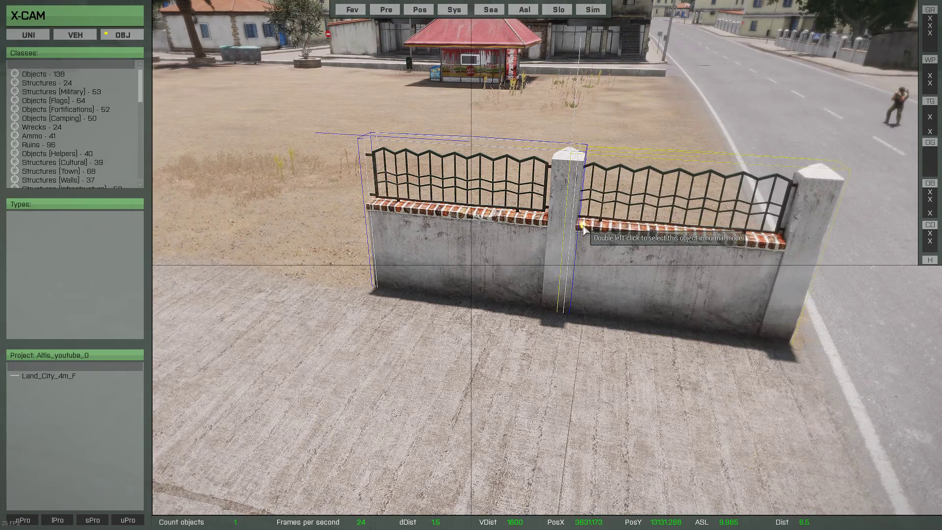
{"action": "key", "text": "Left"}
{"action": "key", "text": "Left"}
{"action": "right_click_drag", "start_coordinate": [286, 218], "coordinate": [344, 289]}
{"action": "key", "text": "Left"}
{"action": "key", "text": "Left"}
{"action": "scroll", "coordinate": [642, 225], "scroll_direction": "down", "scroll_amount": 5}
{"action": "right_click_drag", "start_coordinate": [774, 217], "coordinate": [561, 237]}
{"action": "key", "text": "Left"}
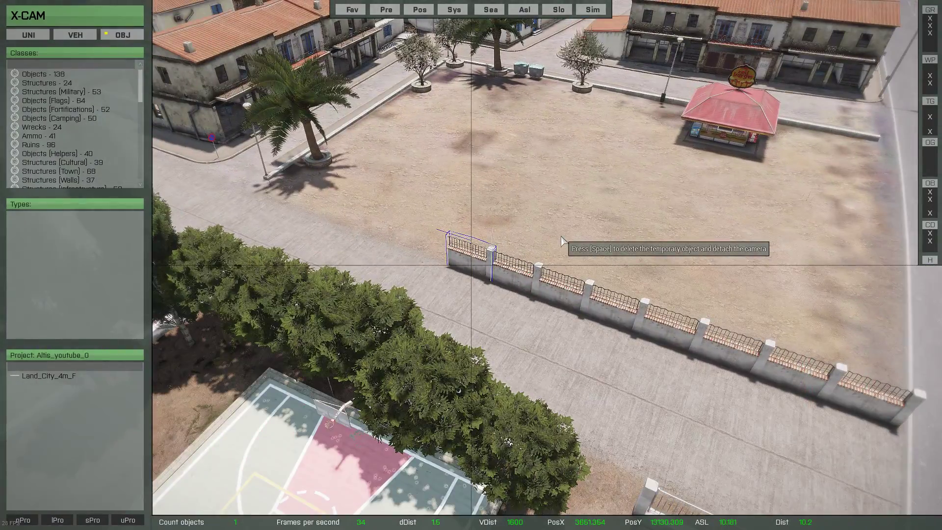
{"action": "key", "text": "space"}
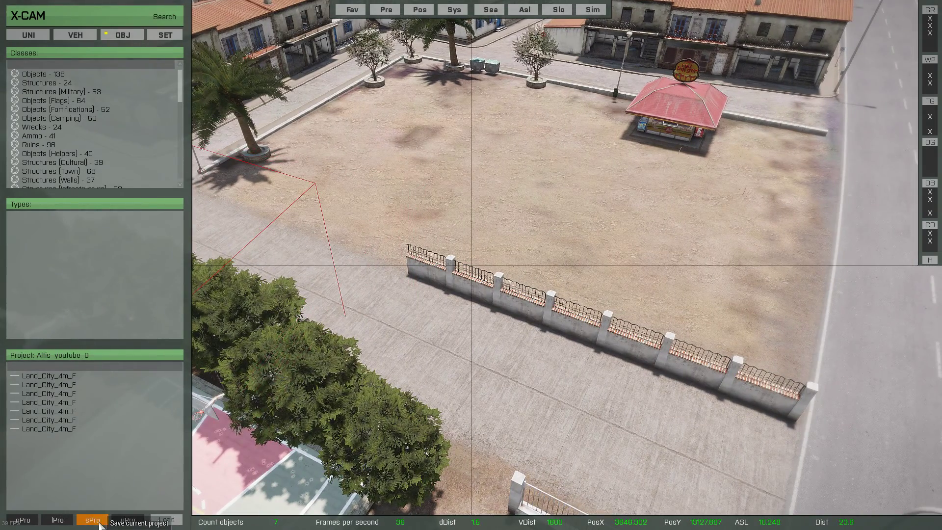
Step: Save the current wall project as youtube and unload it from the map
{"action": "left_click", "coordinate": [93, 519]}
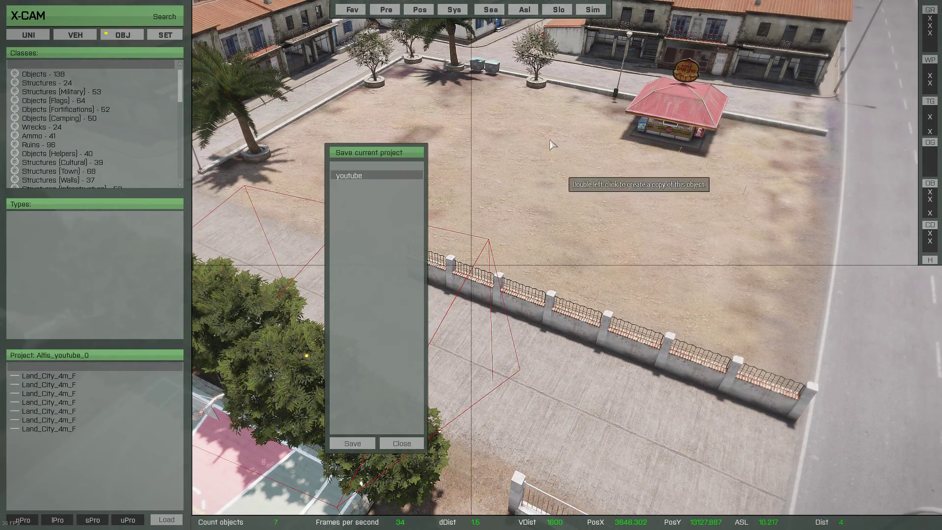
{"action": "left_click", "coordinate": [353, 443]}
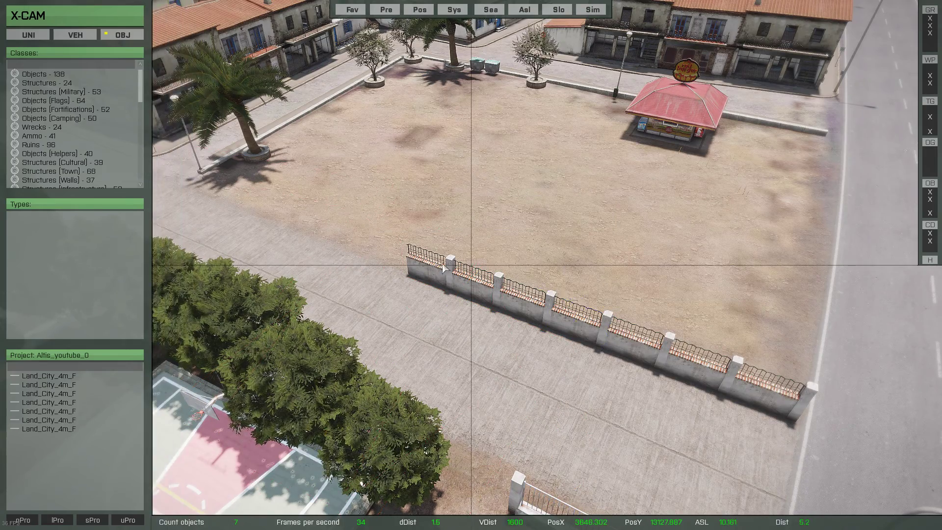
{"action": "key", "text": "d"}
{"action": "key", "text": "s"}
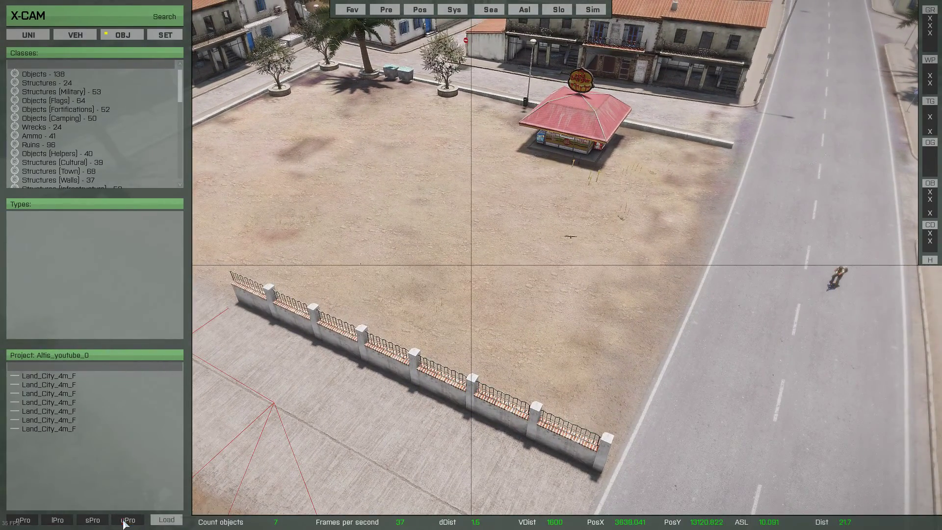
{"action": "left_click", "coordinate": [127, 520]}
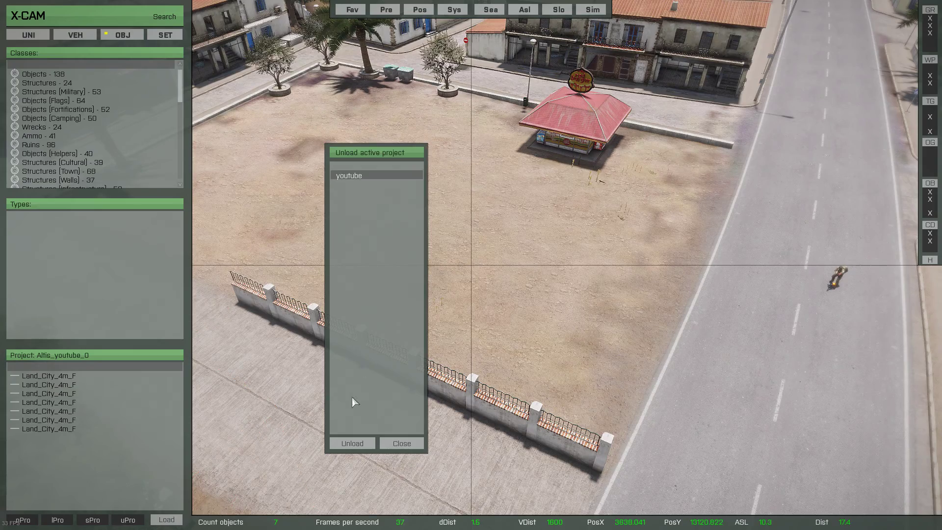
{"action": "left_click", "coordinate": [351, 445]}
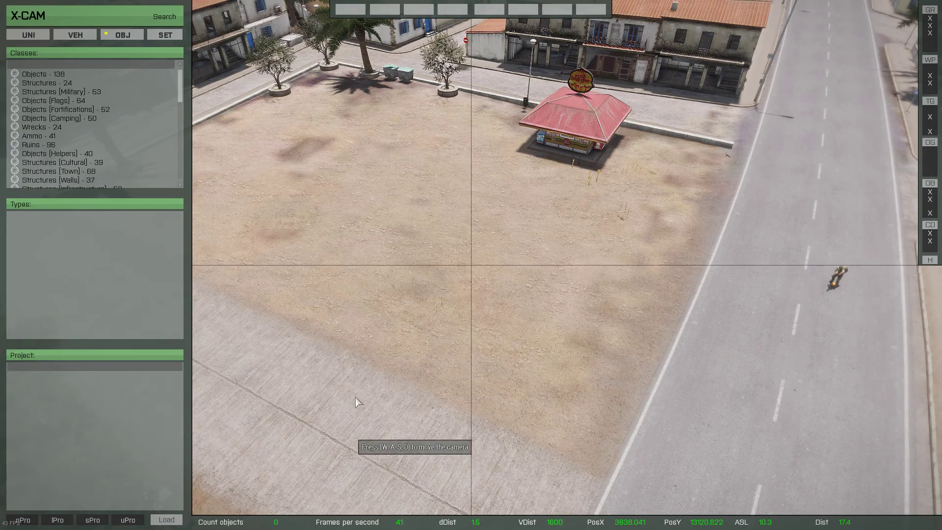
Step: Load the saved project steamsquare onto the sandy lot
{"action": "key", "text": "d"}
{"action": "right_click_drag", "start_coordinate": [571, 268], "coordinate": [238, 281]}
{"action": "key", "text": "w"}
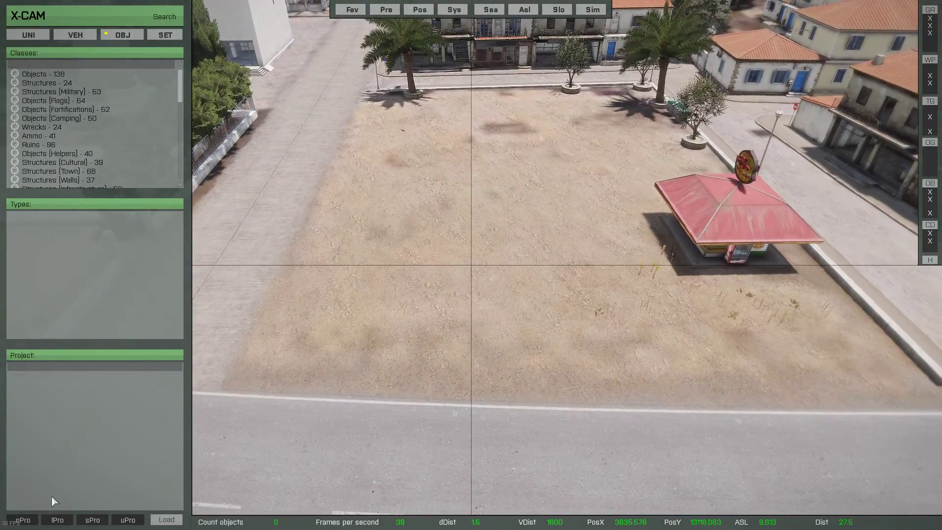
{"action": "left_click", "coordinate": [58, 519]}
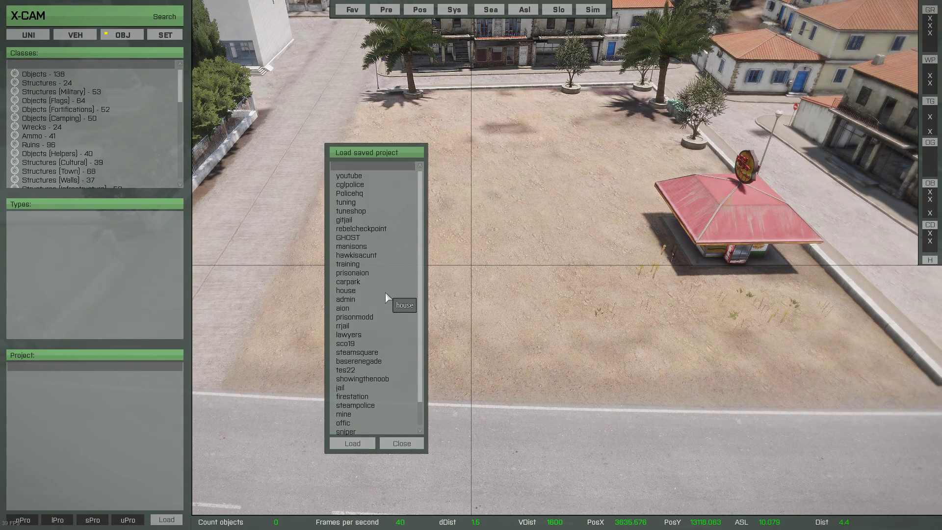
{"action": "scroll", "coordinate": [386, 294], "scroll_direction": "down", "scroll_amount": 3}
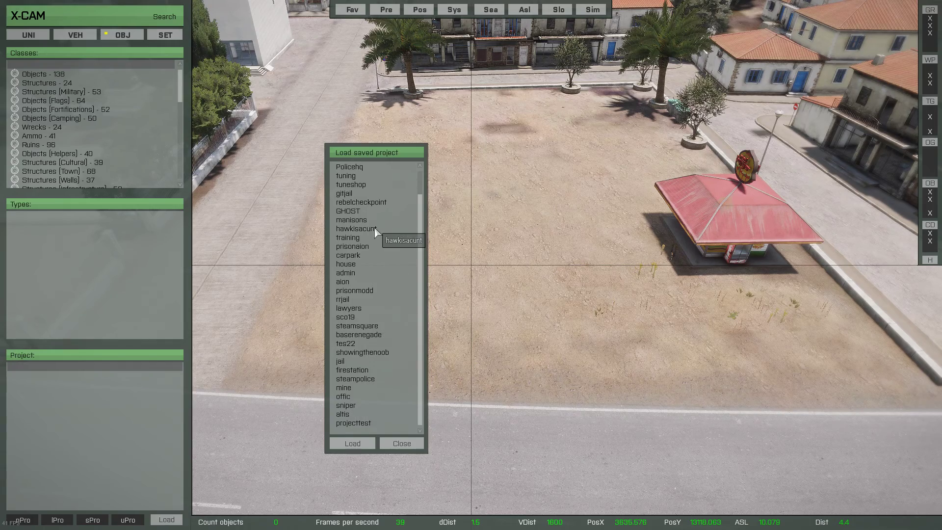
{"action": "left_click", "coordinate": [363, 325]}
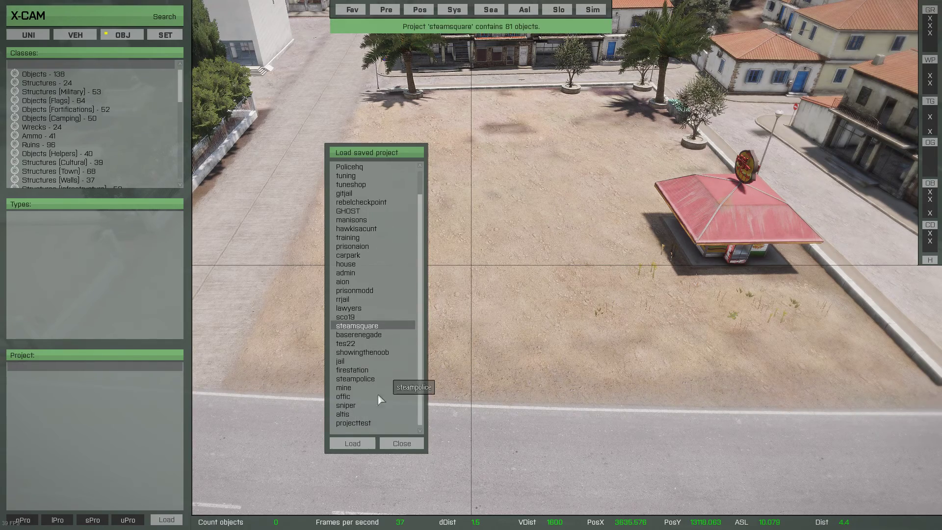
{"action": "left_click", "coordinate": [349, 444]}
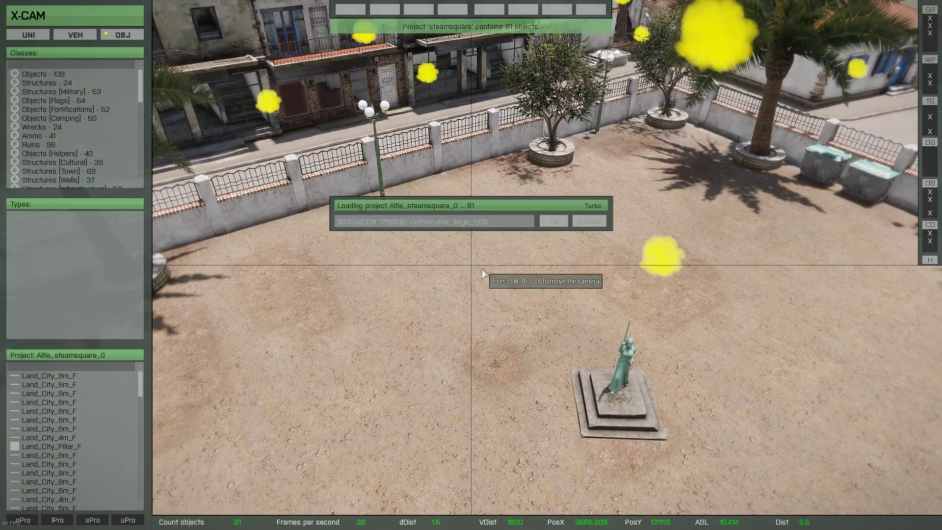
Step: Examine the loaded square from several sides and look through the objects listed in its project
{"action": "key", "text": "s"}
{"action": "scroll", "coordinate": [523, 247], "scroll_direction": "down", "scroll_amount": 5}
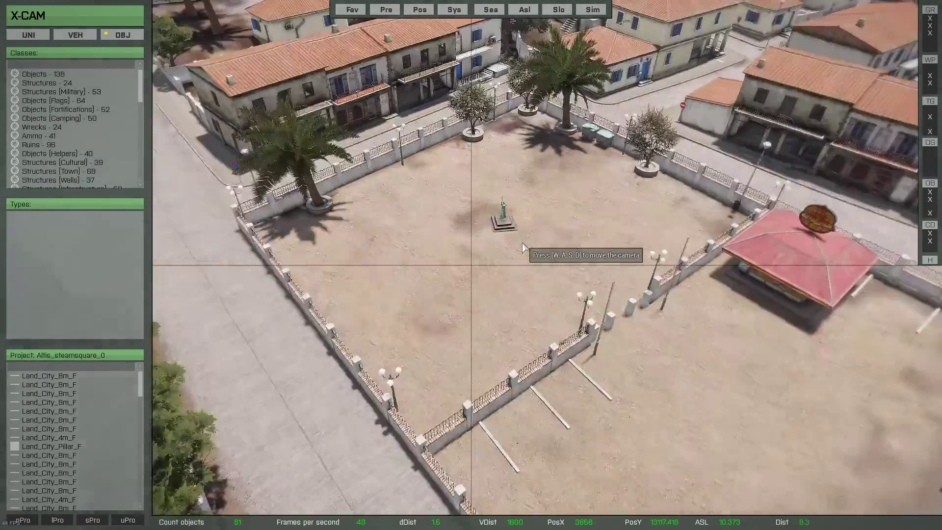
{"action": "key", "text": "d"}
{"action": "mouse_move", "coordinate": [516, 244]}
{"action": "right_mouse_down"}
{"action": "mouse_move", "coordinate": [495, 285]}
{"action": "mouse_move", "coordinate": [525, 245]}
{"action": "right_mouse_up"}
{"action": "scroll", "coordinate": [510, 262], "scroll_direction": "up", "scroll_amount": 5}
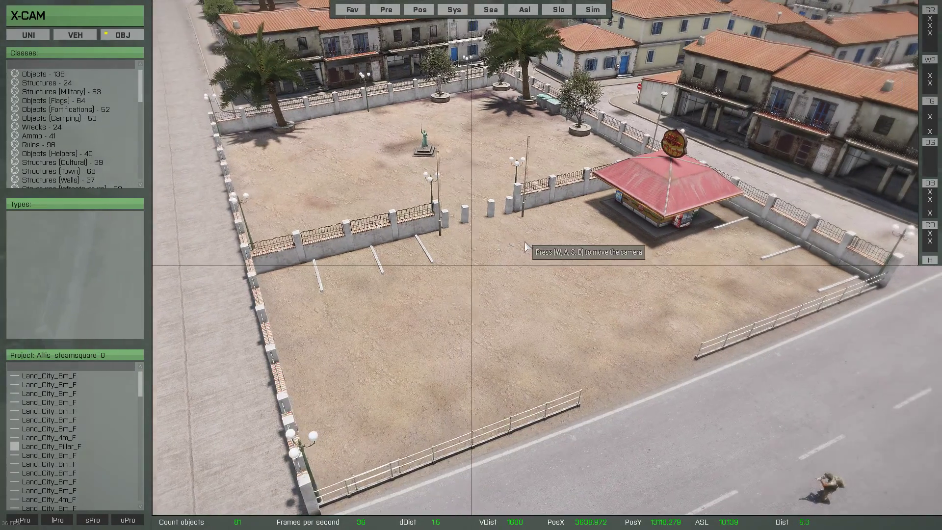
{"action": "left_click", "coordinate": [58, 520]}
{"action": "scroll", "coordinate": [130, 420], "scroll_direction": "down", "scroll_amount": 5}
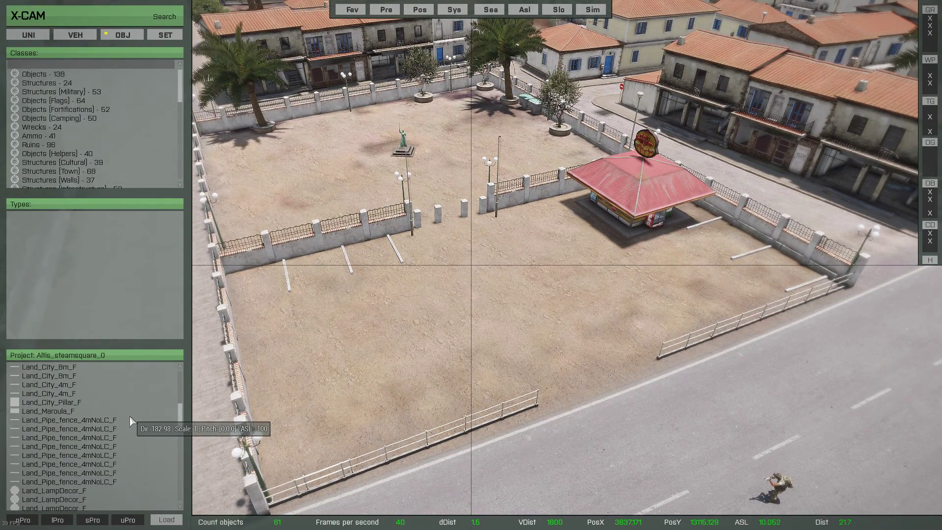
{"action": "scroll", "coordinate": [131, 421], "scroll_direction": "down", "scroll_amount": 6}
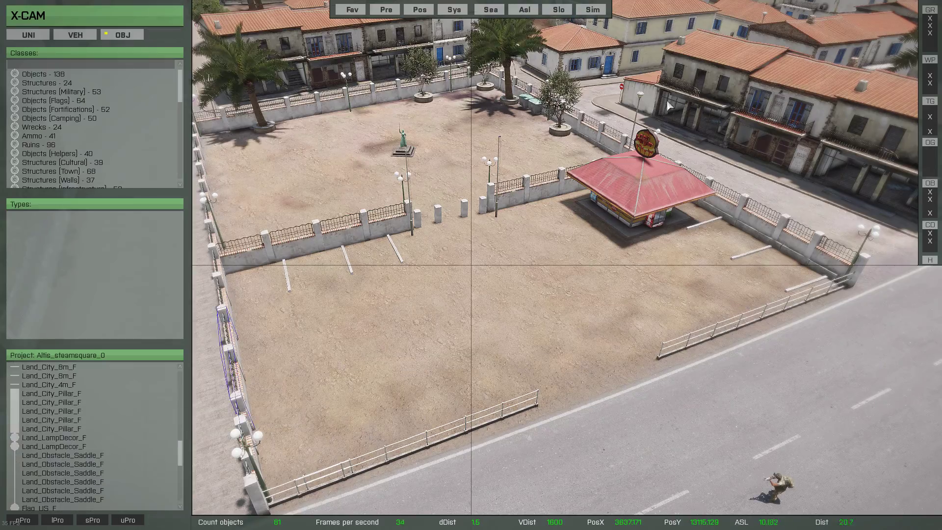
{"action": "key", "text": "w"}
{"action": "key", "text": "d"}
{"action": "right_click_drag", "start_coordinate": [611, 234], "coordinate": [508, 225]}
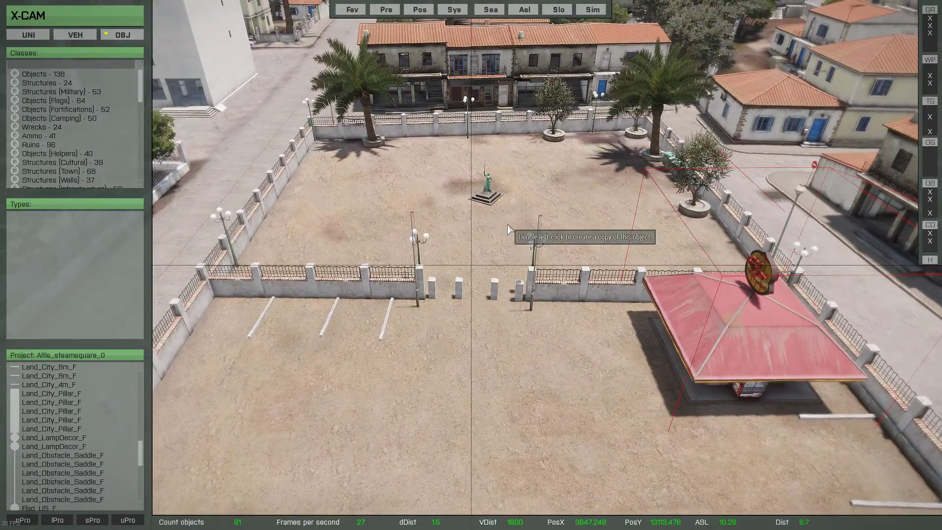
{"action": "key", "text": "a"}
{"action": "key", "text": "s"}
{"action": "key", "text": "s"}
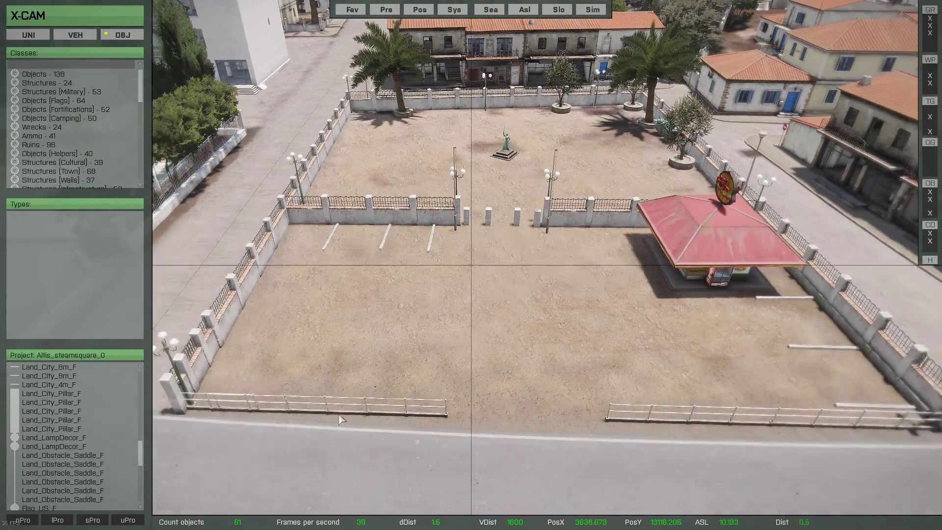
Step: Load the Definition File button set and open the script file export for the project, cancelling it without exporting
{"action": "mouse_move", "coordinate": [164, 519]}
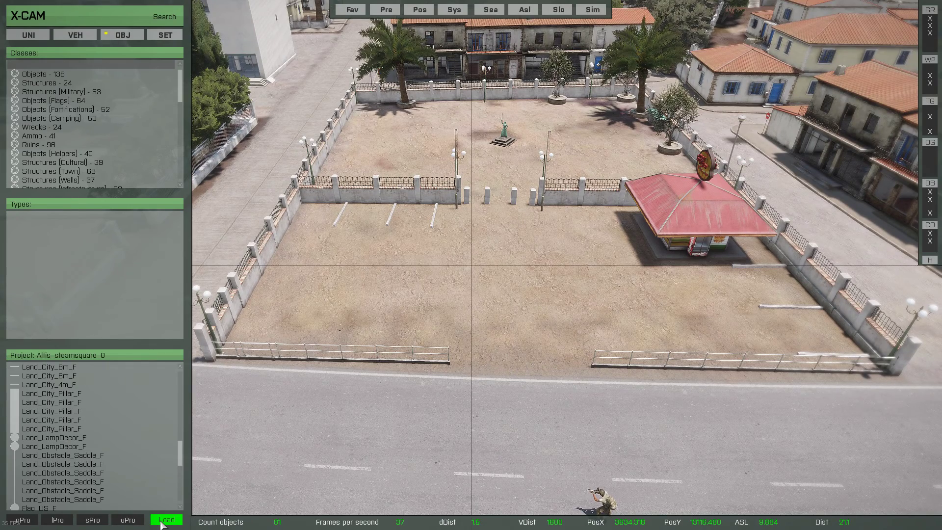
{"action": "left_click", "coordinate": [162, 521]}
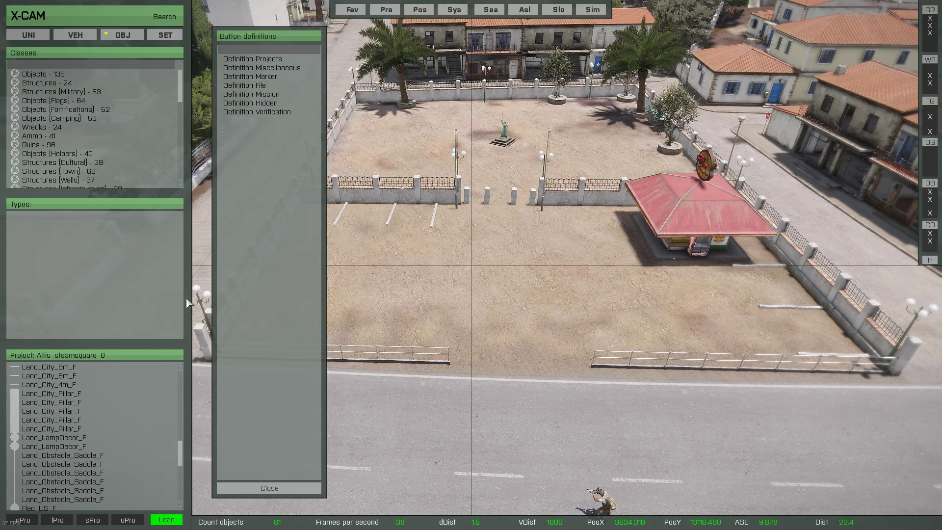
{"action": "left_click", "coordinate": [238, 86]}
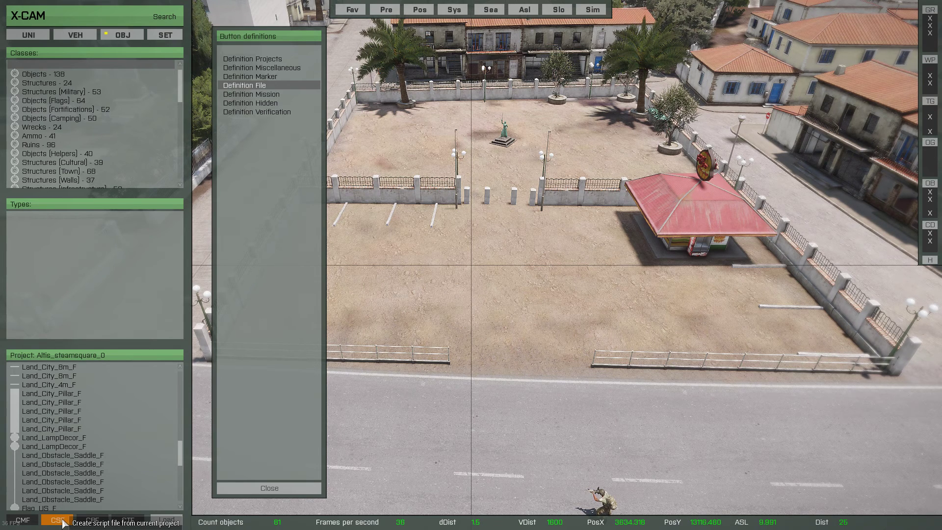
{"action": "left_click", "coordinate": [64, 521]}
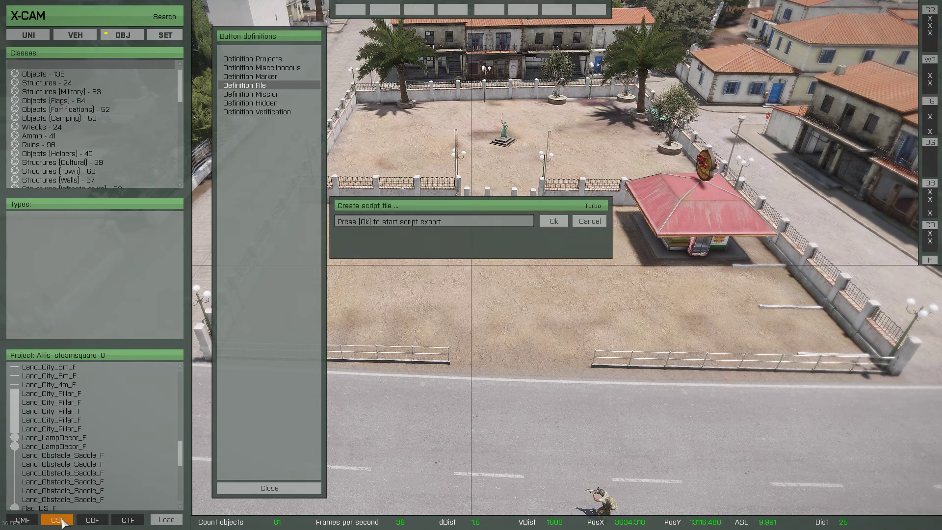
{"action": "left_click", "coordinate": [589, 221]}
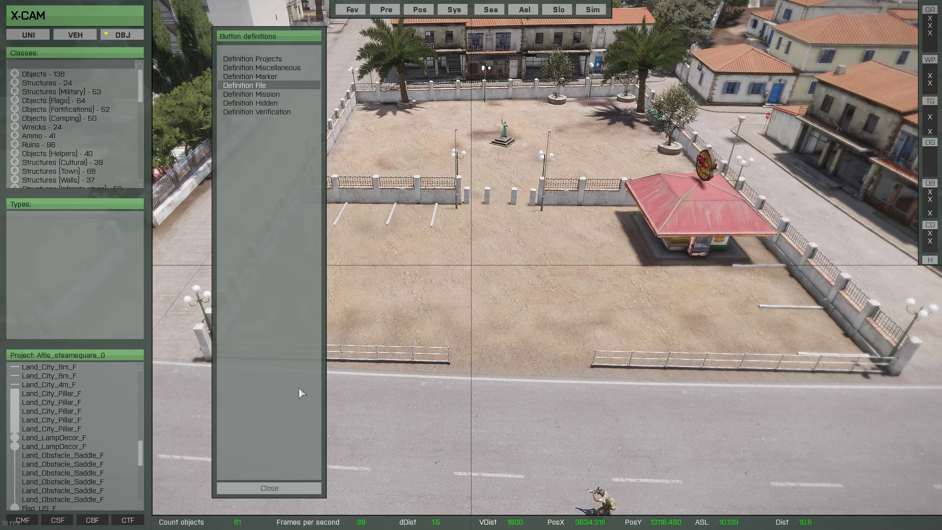
Step: Export the current project as a mission file with enablesimulation true and allowDamage false
{"action": "left_click", "coordinate": [20, 521]}
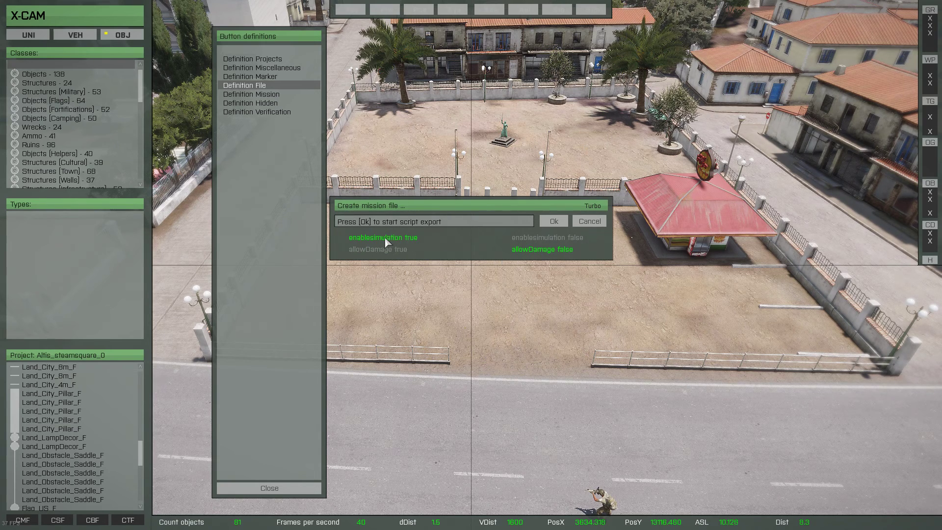
{"action": "left_click", "coordinate": [553, 222]}
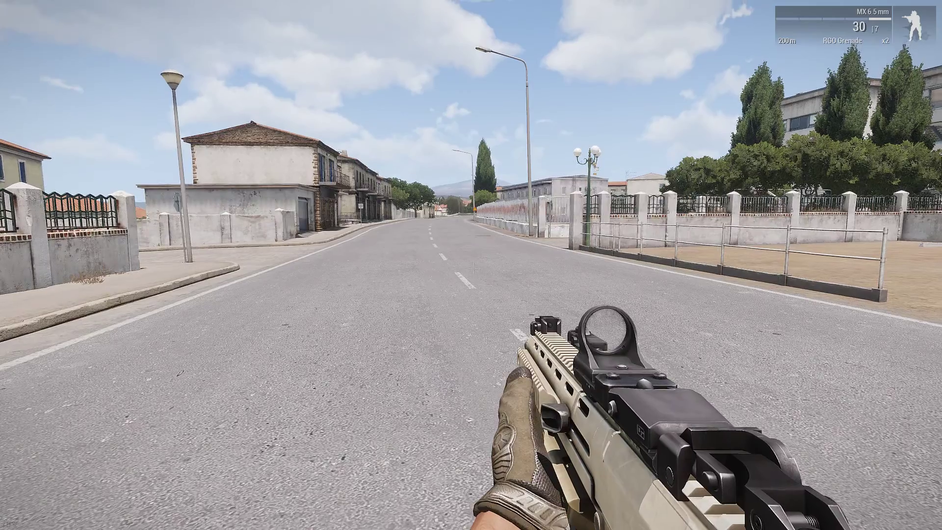
Step: Leave the running mission for the Eden editor and import the exported Youtube scenario, discarding the unsaved changes
{"action": "key", "text": "Escape"}
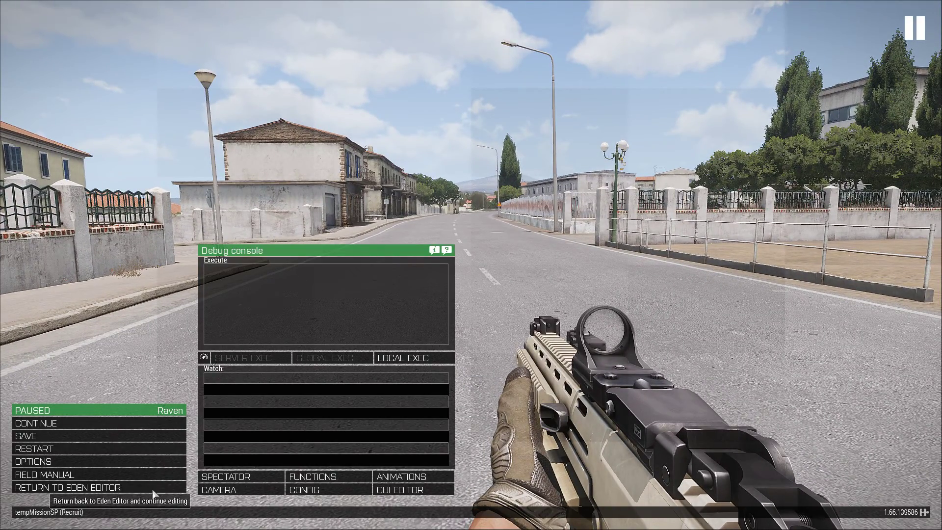
{"action": "left_click", "coordinate": [131, 486]}
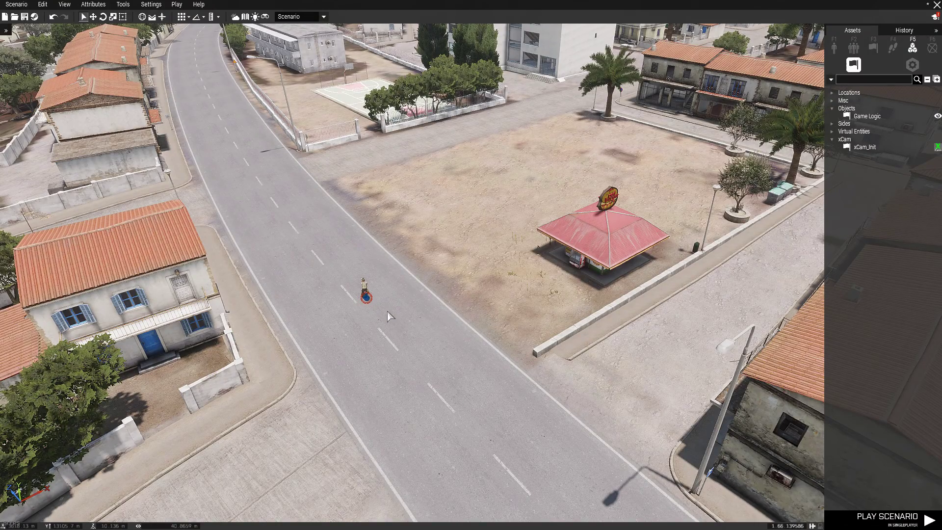
{"action": "left_click", "coordinate": [14, 17]}
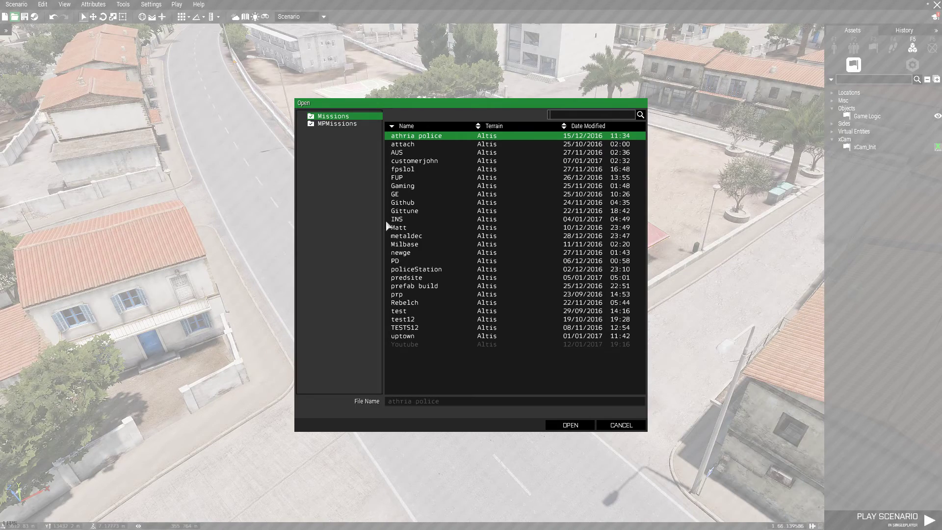
{"action": "left_click", "coordinate": [412, 344]}
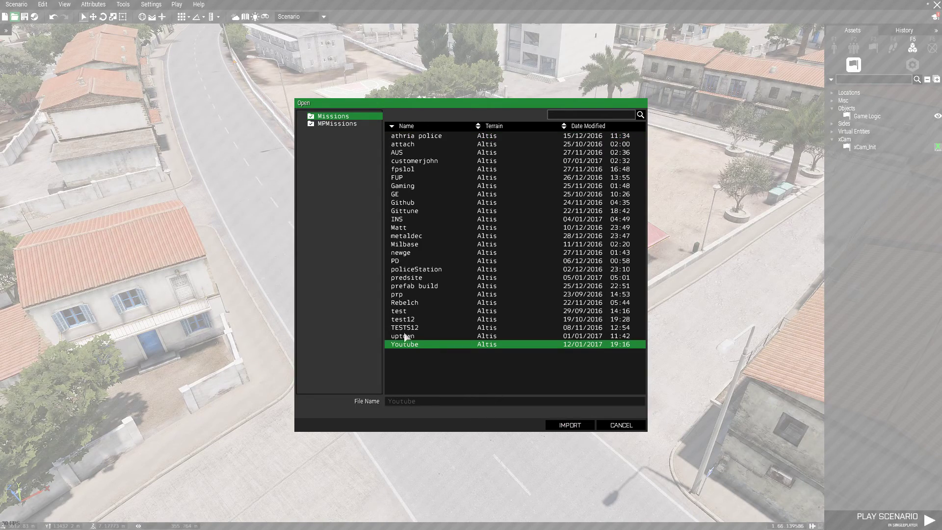
{"action": "left_click", "coordinate": [564, 426]}
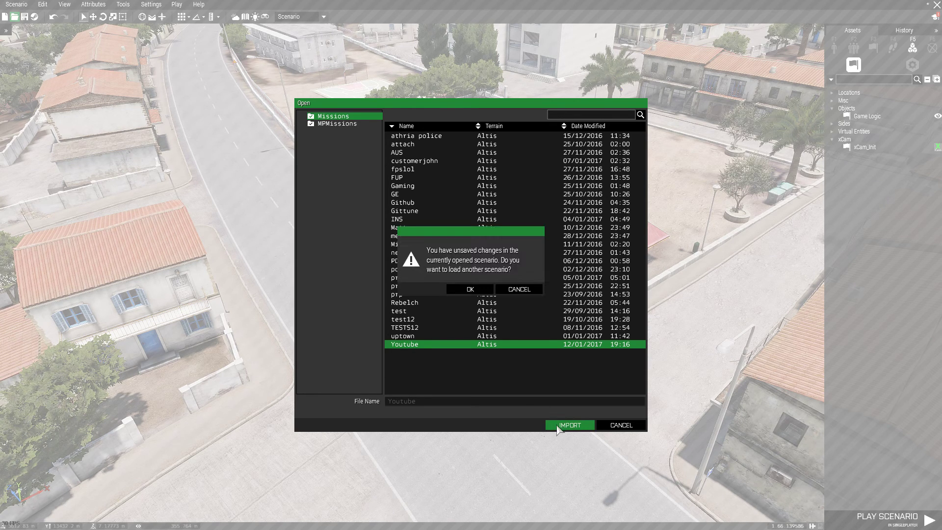
{"action": "left_click", "coordinate": [467, 290]}
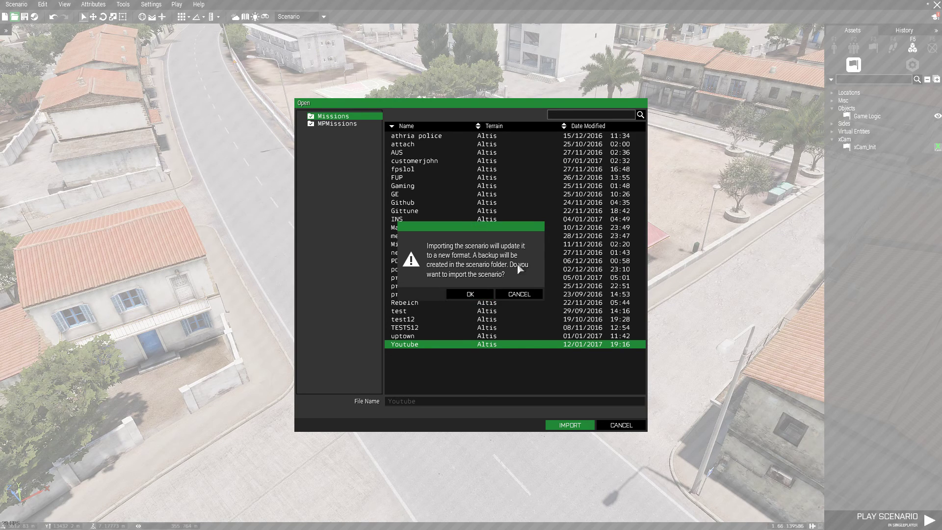
{"action": "left_click", "coordinate": [481, 295]}
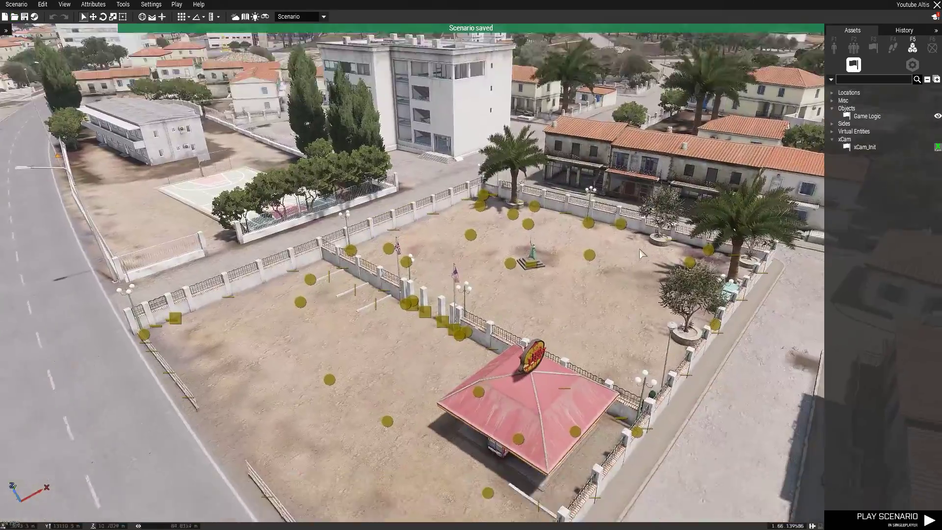
Step: Inspect the attributes and init code of the two roadside pipe fences, closing each without changes
{"action": "key", "text": "s"}
{"action": "right_click_drag", "start_coordinate": [509, 255], "coordinate": [542, 266]}
{"action": "key", "text": "a"}
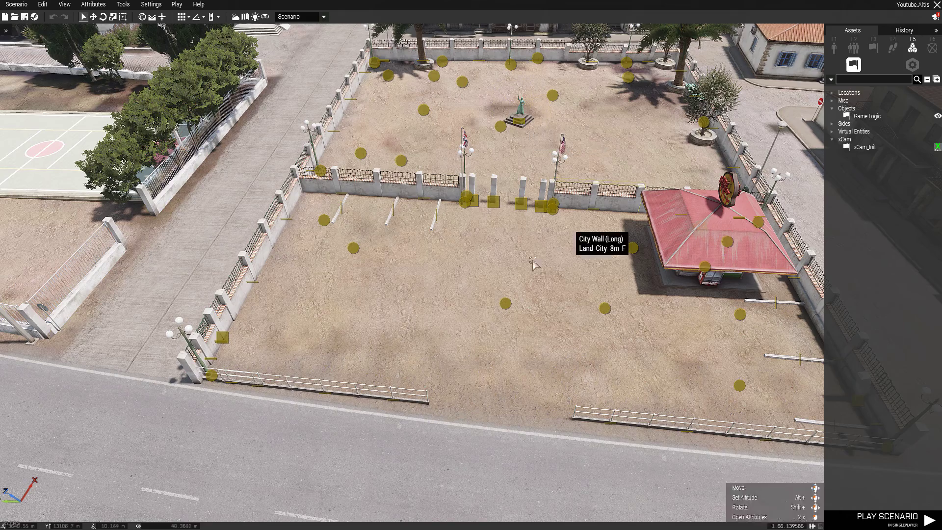
{"action": "key", "text": "s"}
{"action": "key", "text": "s"}
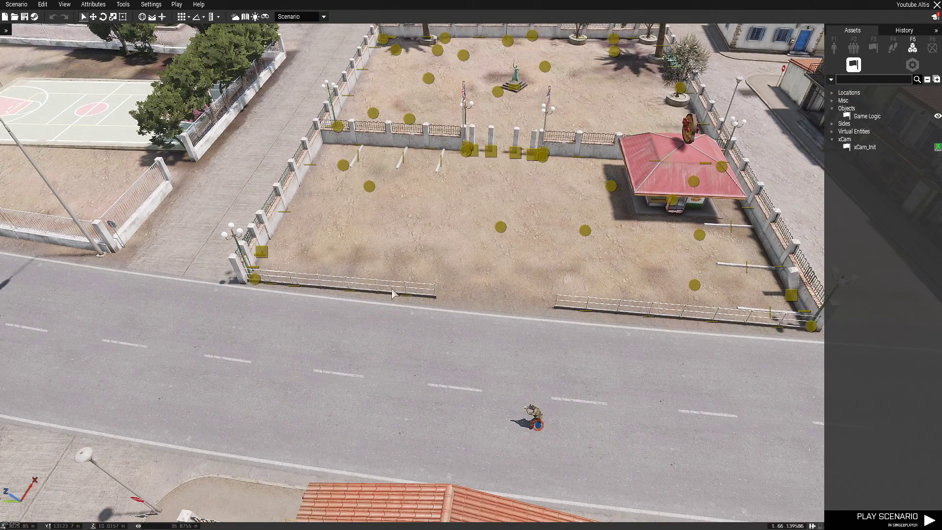
{"action": "double_click", "coordinate": [407, 292]}
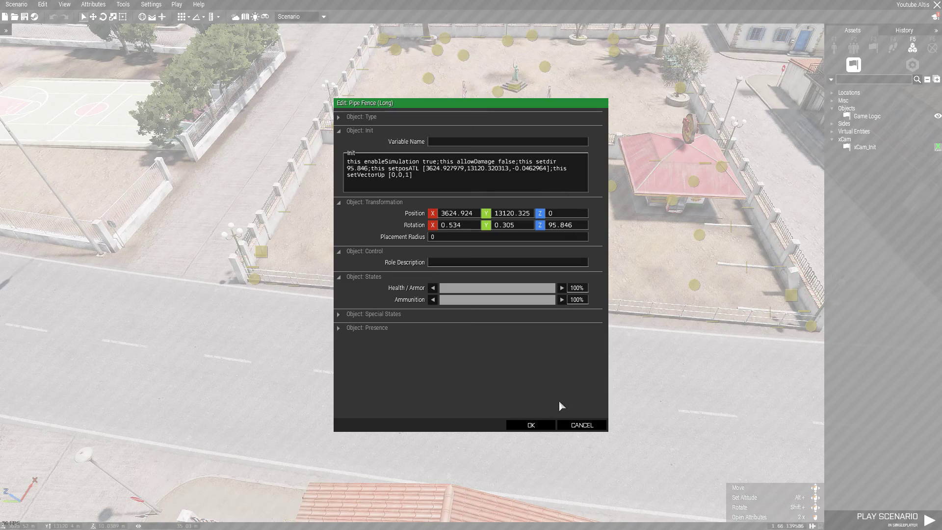
{"action": "left_click", "coordinate": [569, 425]}
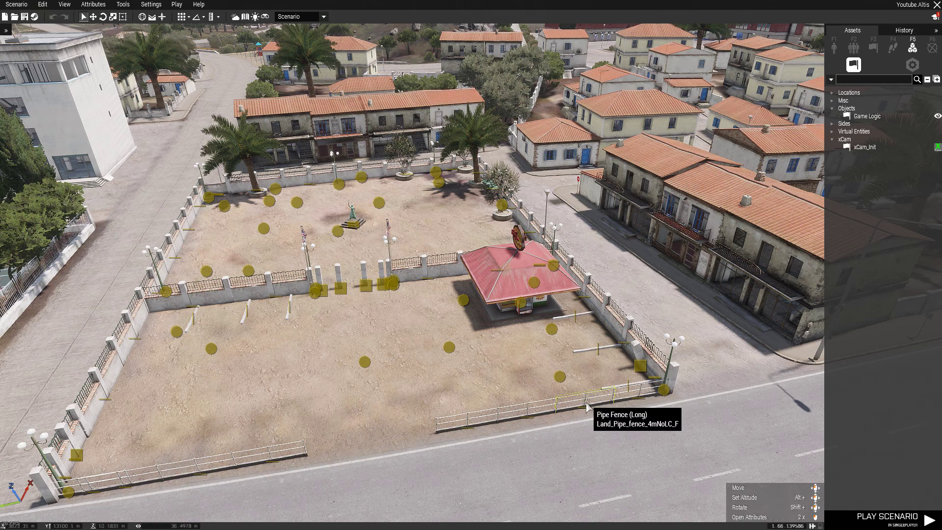
{"action": "double_click", "coordinate": [587, 406]}
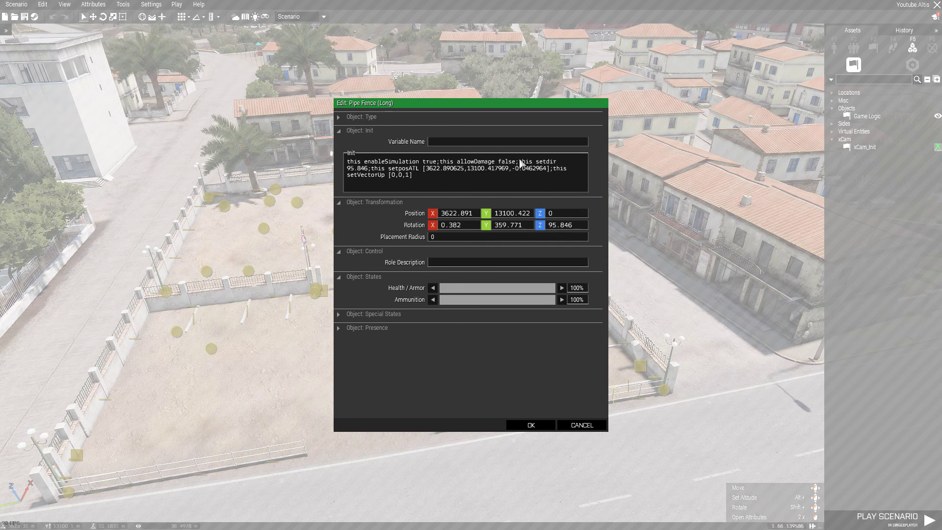
{"action": "left_click", "coordinate": [574, 425]}
Step: Save the imported Youtube scenario
{"action": "right_click_drag", "start_coordinate": [421, 322], "coordinate": [451, 284]}
{"action": "key", "text": "a"}
{"action": "key", "text": "w"}
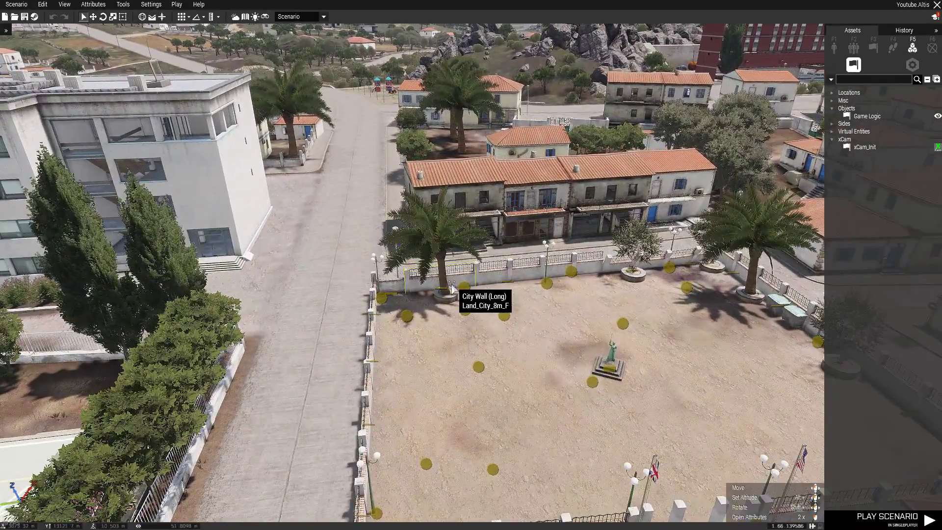
{"action": "key", "text": "s"}
{"action": "key", "text": "d"}
{"action": "left_click", "coordinate": [24, 17]}
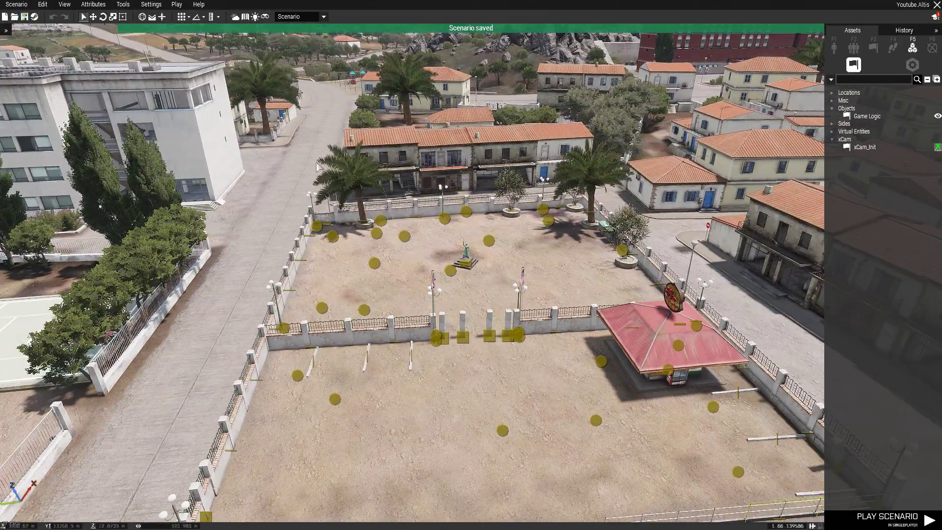
{"action": "key", "text": "s"}
{"action": "key", "text": "w"}
{"action": "key", "text": "a"}
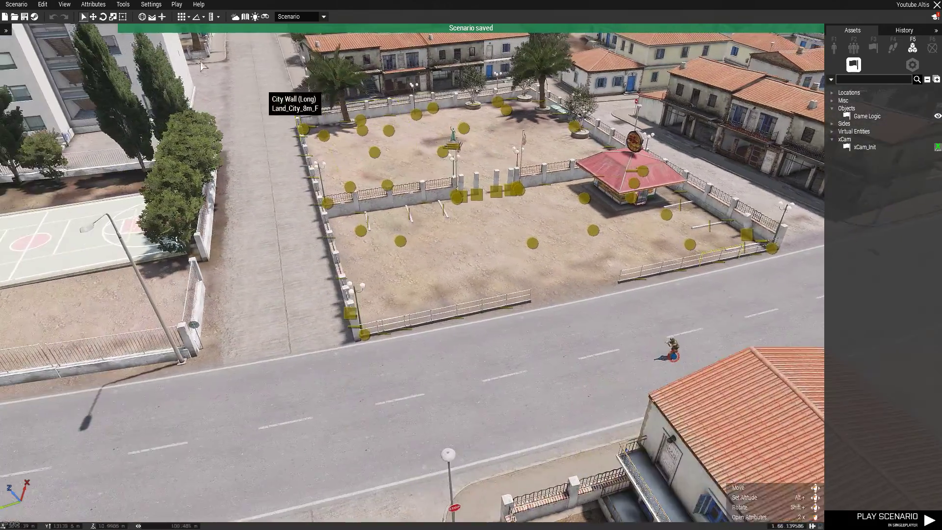
{"action": "key", "text": "w"}
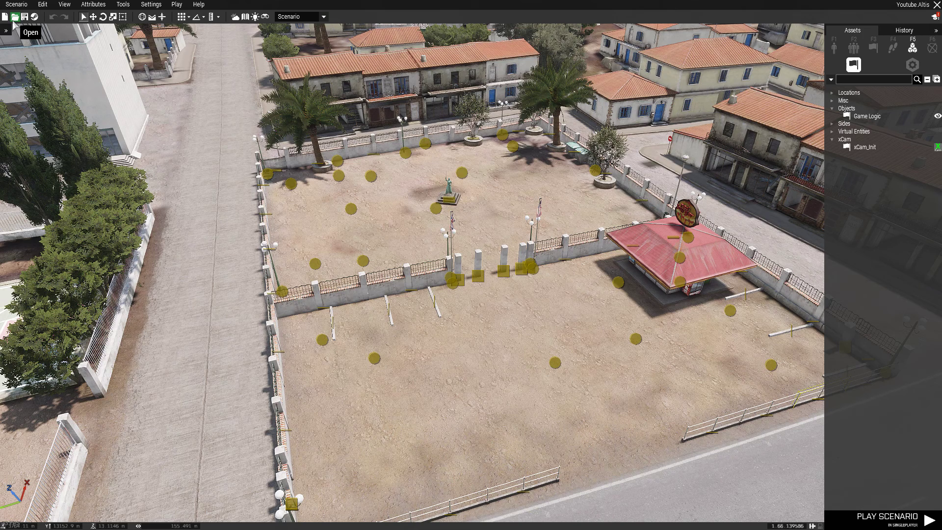
Step: Merge the Rebelch mission into the Youtube scenario, leaving the list for opening another scenario unused
{"action": "left_click", "coordinate": [14, 17]}
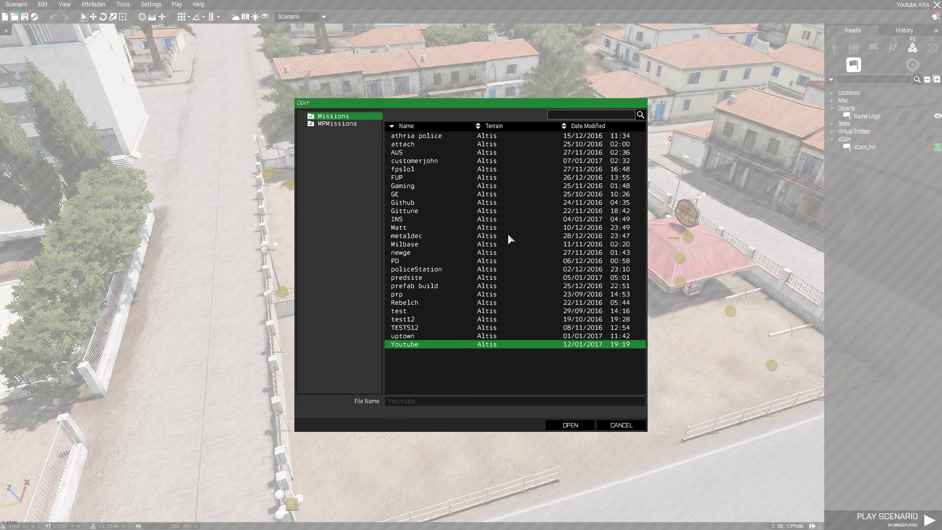
{"action": "left_click", "coordinate": [636, 425]}
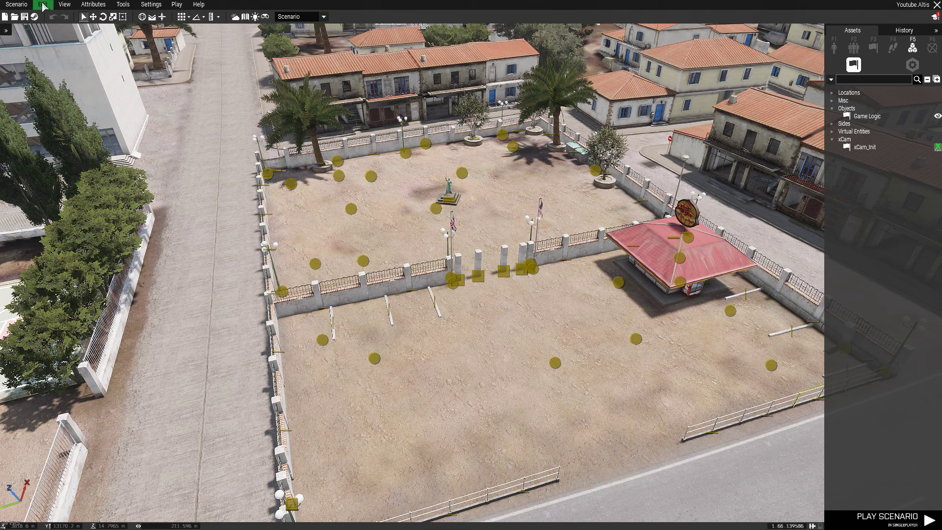
{"action": "left_click", "coordinate": [25, 7]}
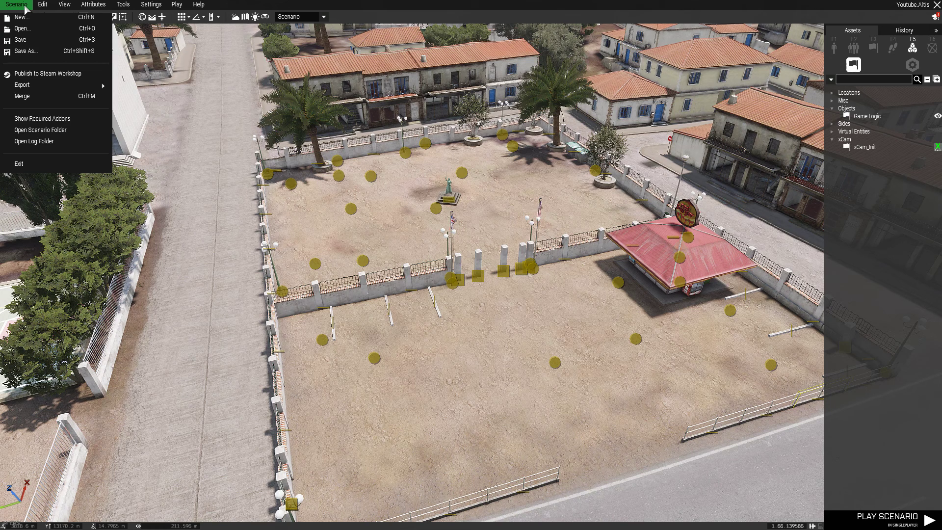
{"action": "left_click", "coordinate": [59, 97]}
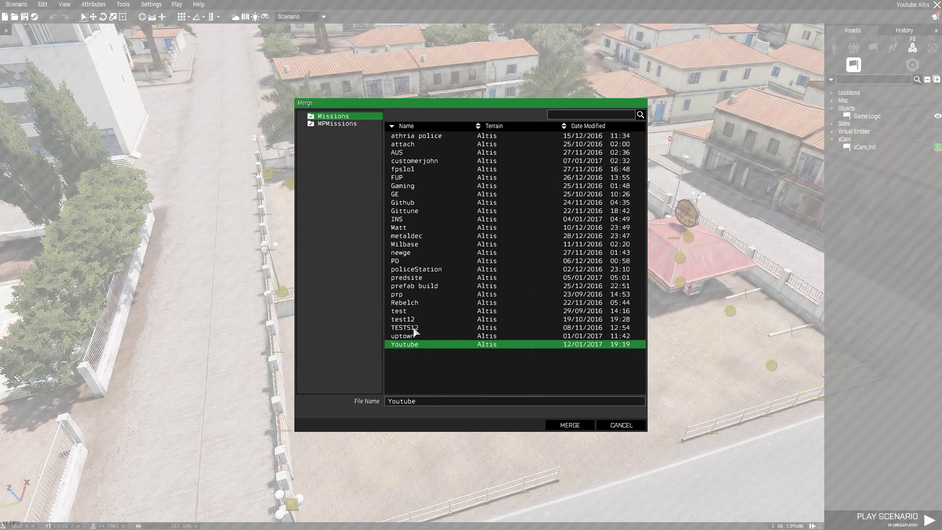
{"action": "left_click", "coordinate": [405, 303]}
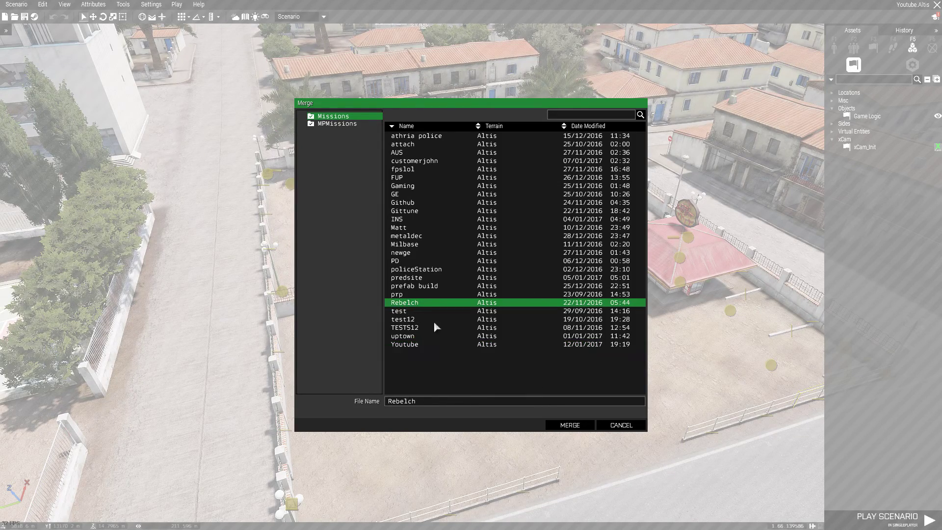
{"action": "left_click", "coordinate": [569, 426]}
{"action": "left_click", "coordinate": [470, 299]}
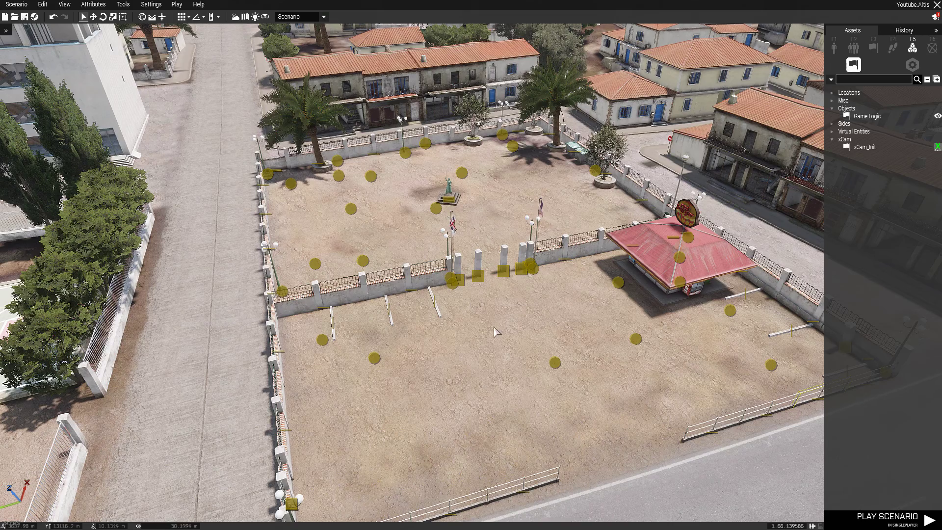
Step: Locate the merged mission's objects on the Altis map, compare them with the Kavala square, and return to the 3D view
{"action": "key", "text": "m"}
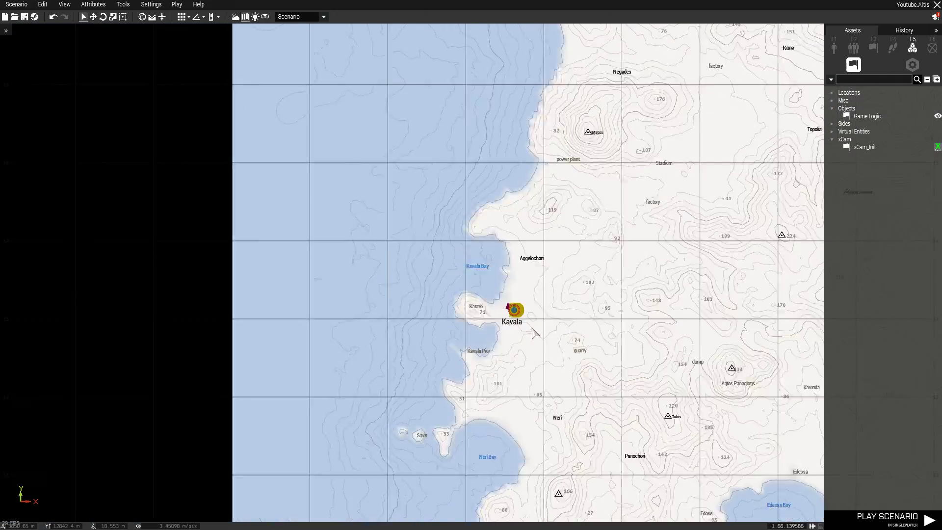
{"action": "right_click_drag", "start_coordinate": [676, 329], "coordinate": [243, 186]}
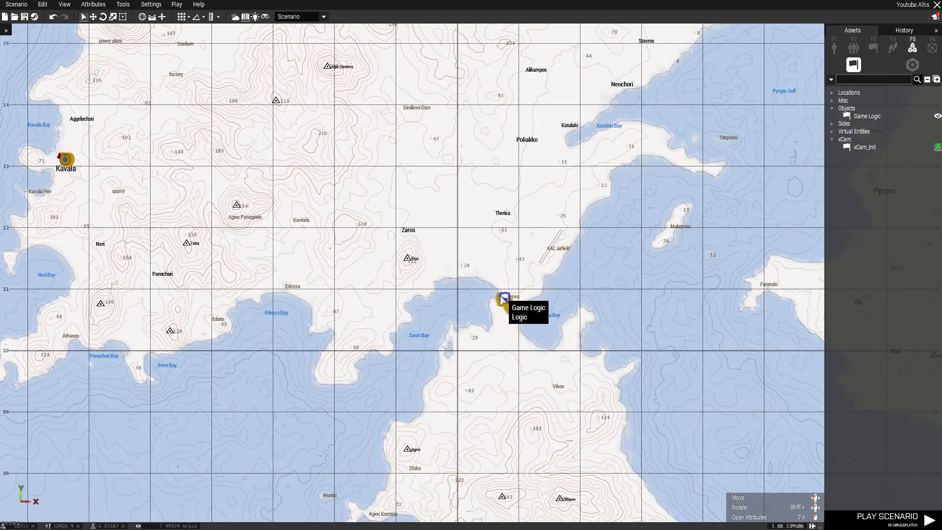
{"action": "scroll", "coordinate": [31, 145], "scroll_direction": "up", "scroll_amount": 4}
{"action": "scroll", "coordinate": [289, 257], "scroll_direction": "up", "scroll_amount": 3}
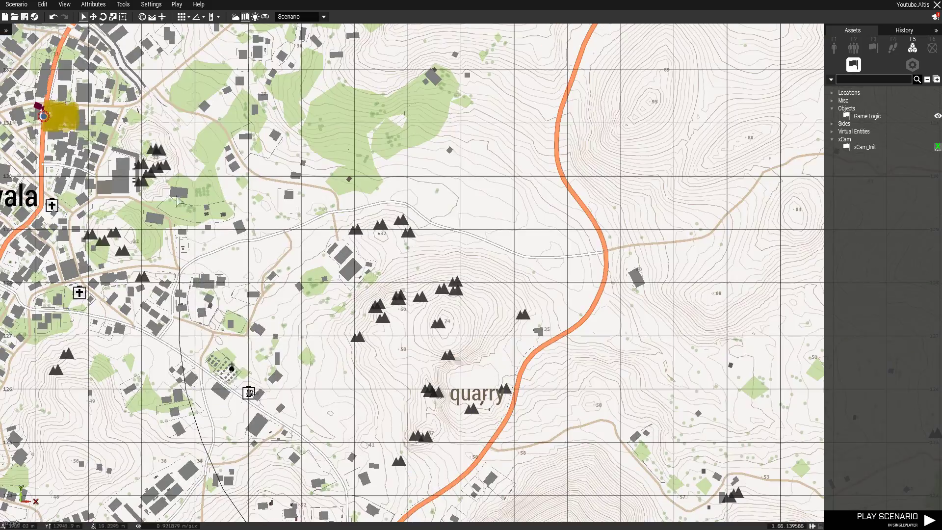
{"action": "right_click_drag", "start_coordinate": [47, 121], "coordinate": [295, 194]}
{"action": "key", "text": "m"}
{"action": "right_click_drag", "start_coordinate": [365, 213], "coordinate": [504, 251]}
{"action": "scroll", "coordinate": [504, 251], "scroll_direction": "down", "scroll_amount": 3}
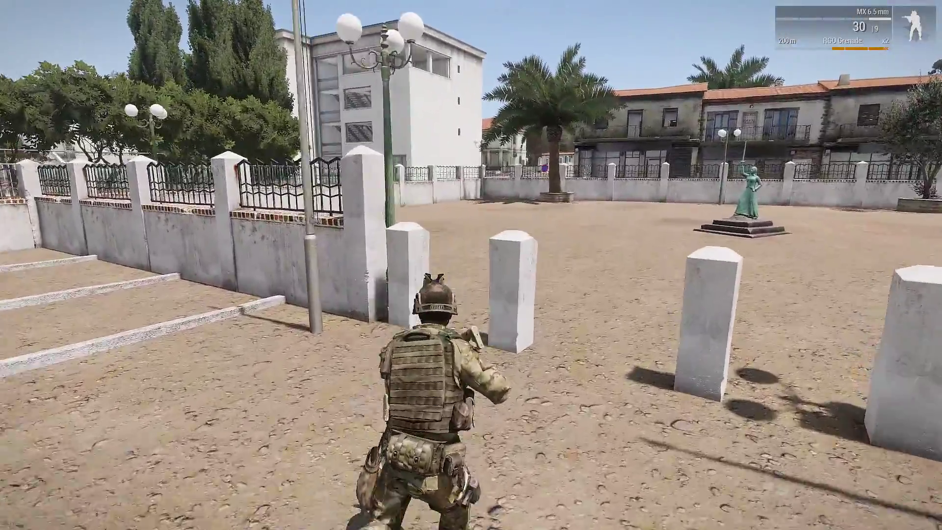
Step: Walk the soldier through the square past the bollards and burger stand to the road, and return to the editor
{"action": "key", "text": "w"}
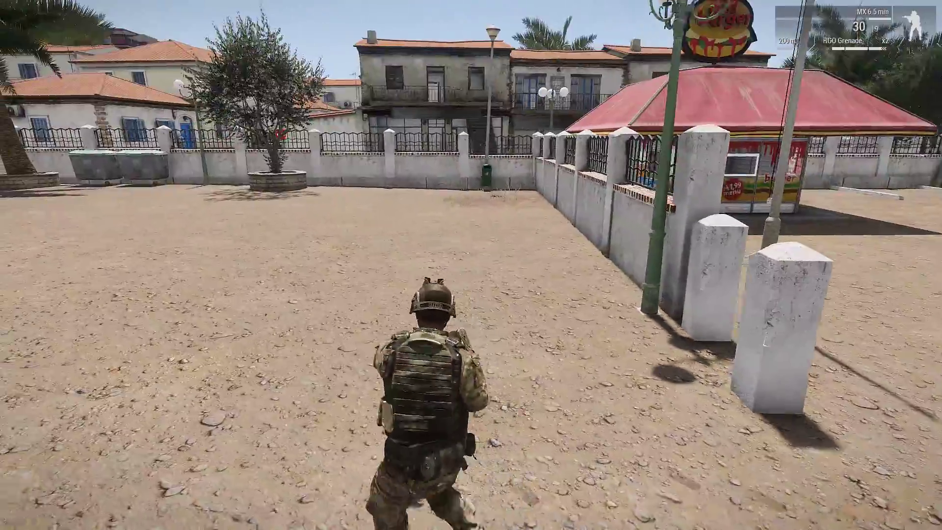
{"action": "key", "text": "w"}
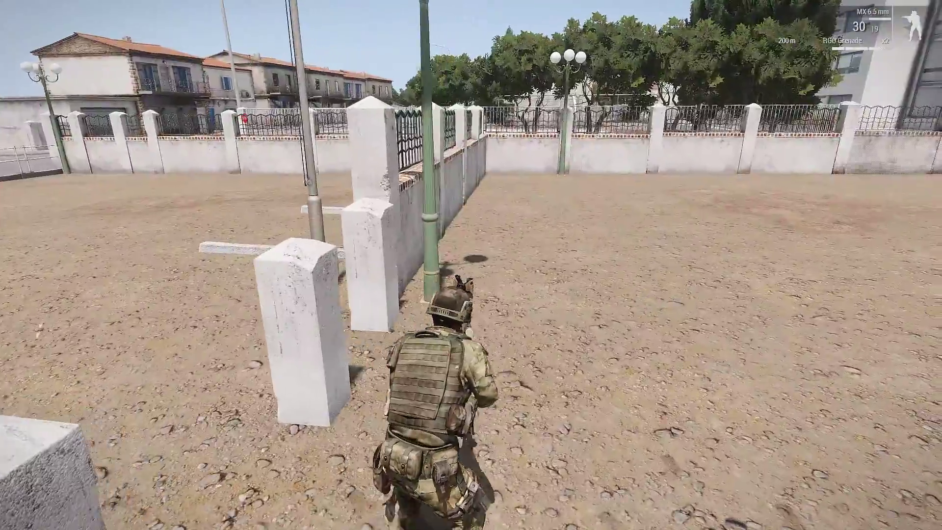
{"action": "key", "text": "s"}
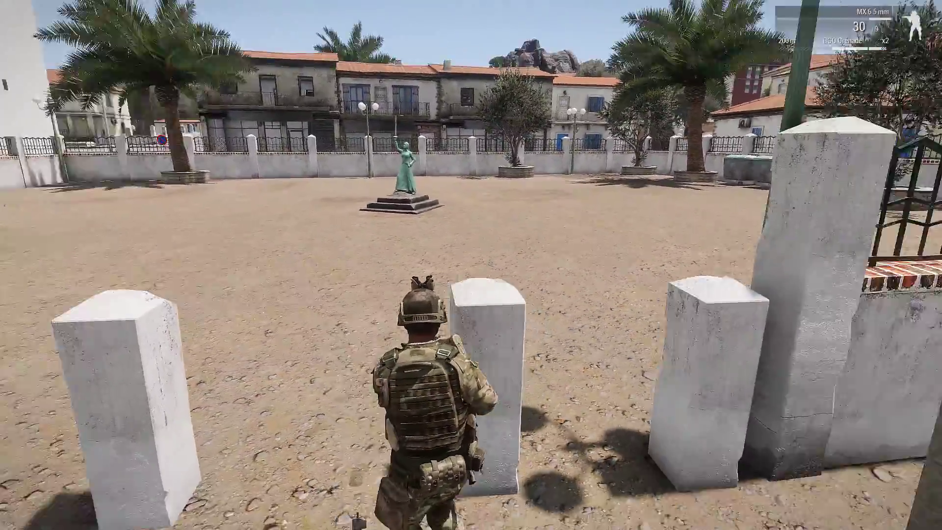
{"action": "key", "text": "w"}
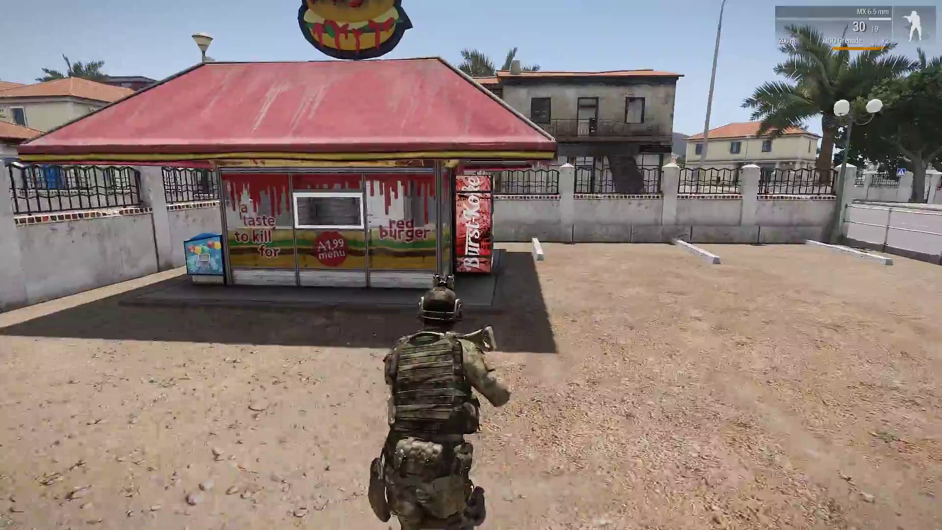
{"action": "key", "text": "w"}
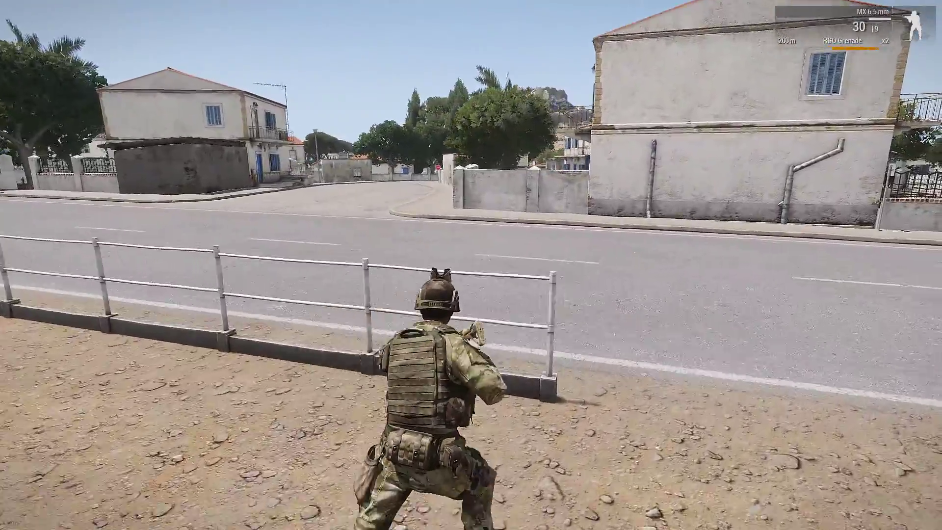
{"action": "key", "text": "w"}
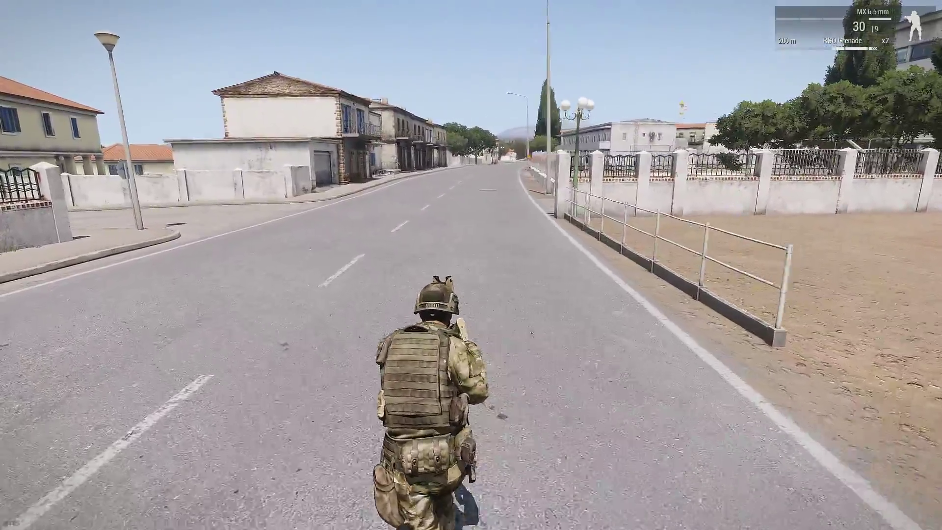
{"action": "key", "text": "Escape"}
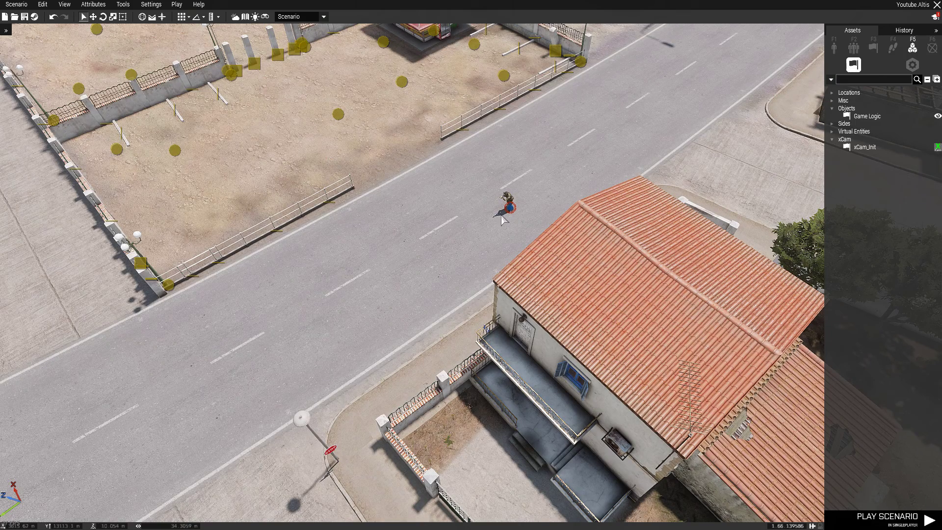
Step: Delete the player soldier standing on the road in front of the square
{"action": "key", "text": "Delete"}
{"action": "key", "text": "w"}
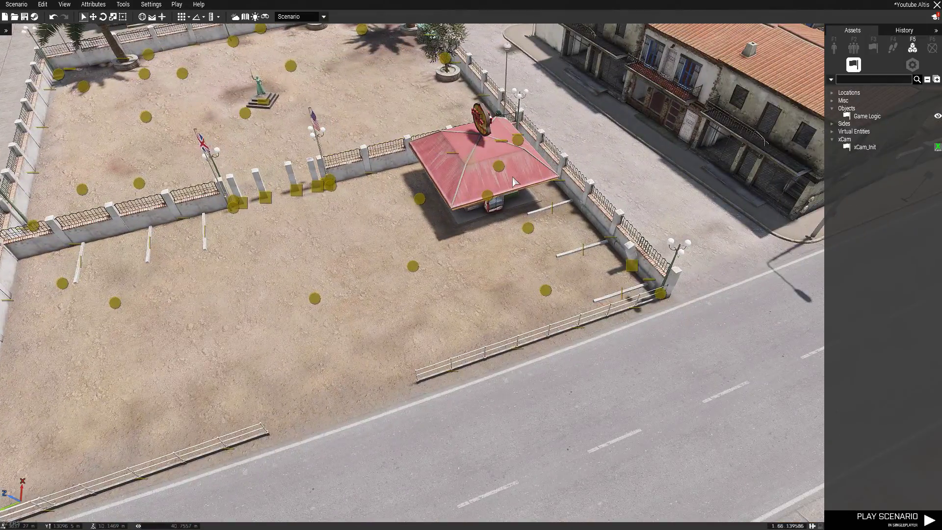
{"action": "right_click_drag", "start_coordinate": [702, 170], "coordinate": [486, 142]}
{"action": "key", "text": "w"}
{"action": "key", "text": "s"}
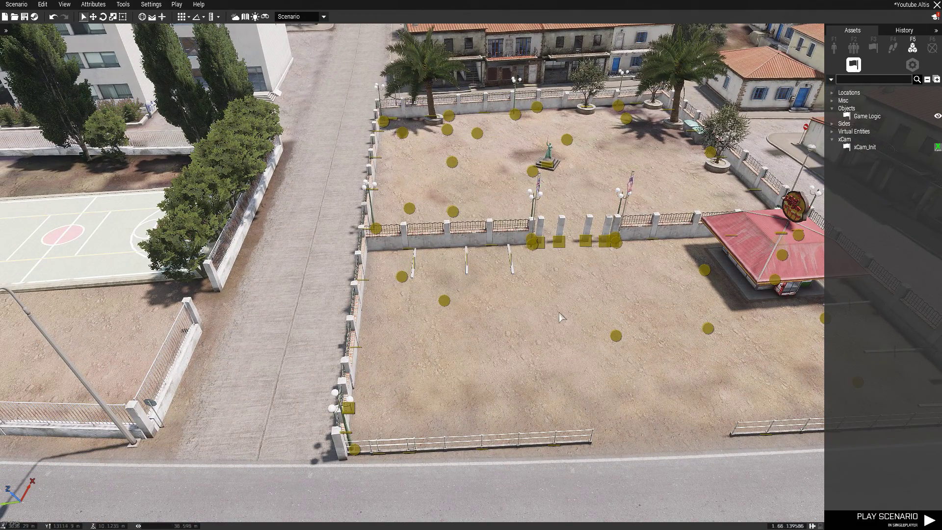
{"action": "key", "text": "s"}
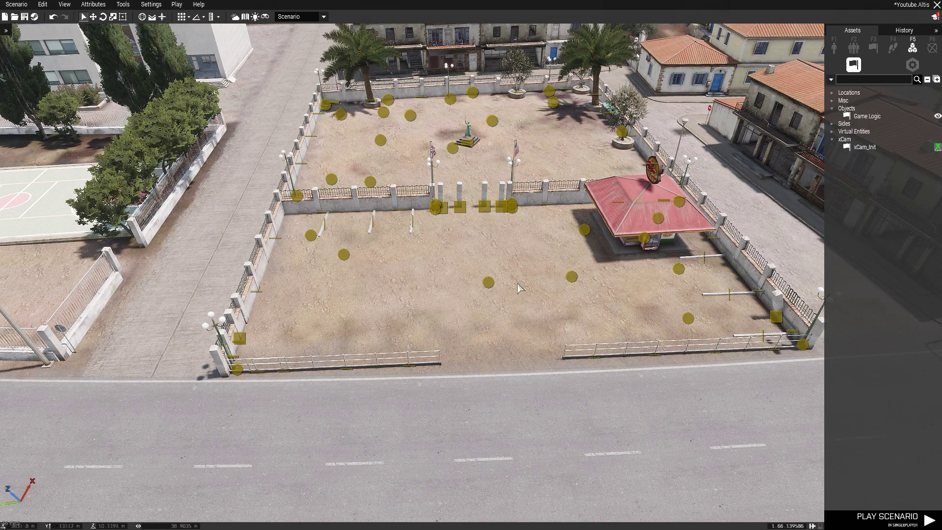
{"action": "key", "text": "s"}
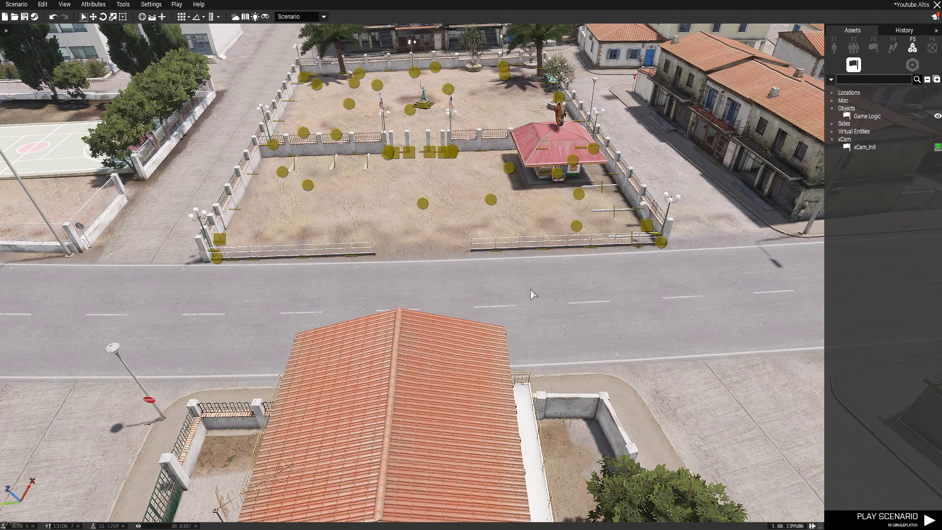